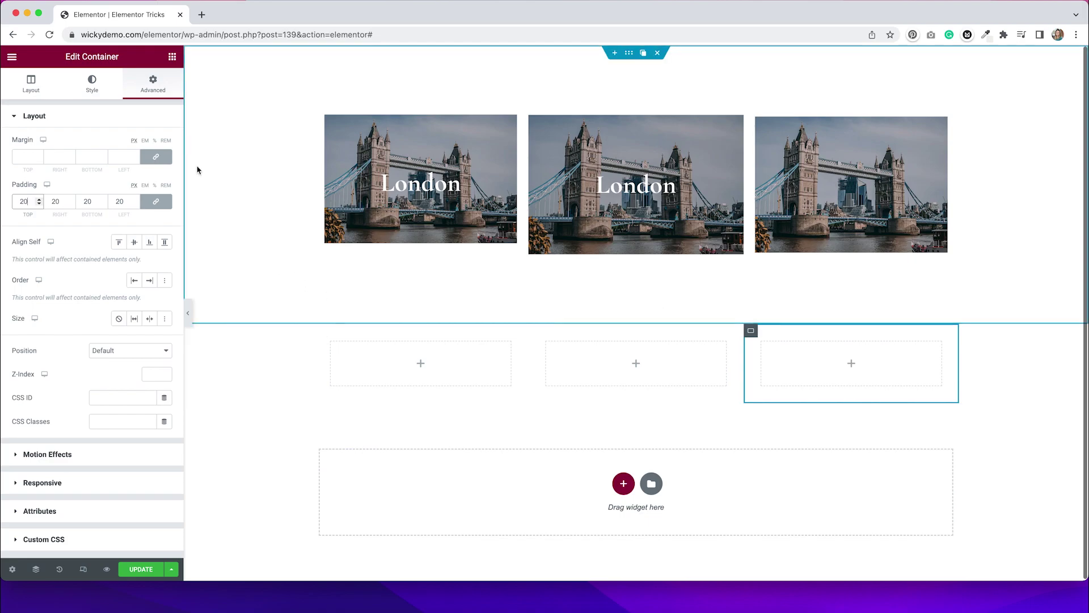
# Show the Elements widget panel beside the new row of three empty cards
pyautogui.click(172, 57)
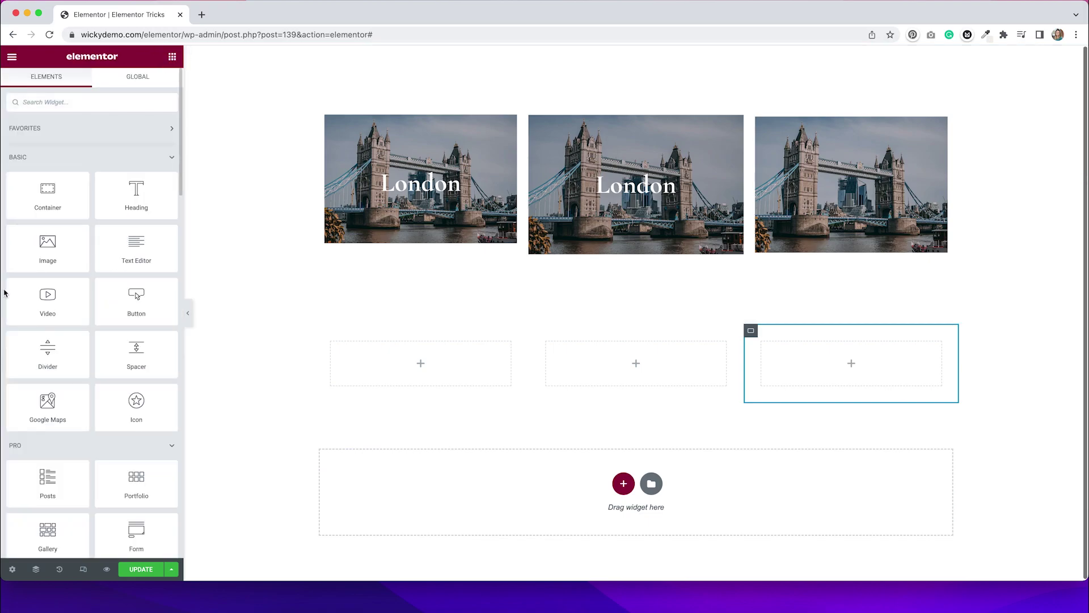
# Place an Image widget in the first empty card showing the Tower Bridge photo
pyautogui.click(66, 261)
pyautogui.moveTo(65, 260); pyautogui.dragTo(427, 376)
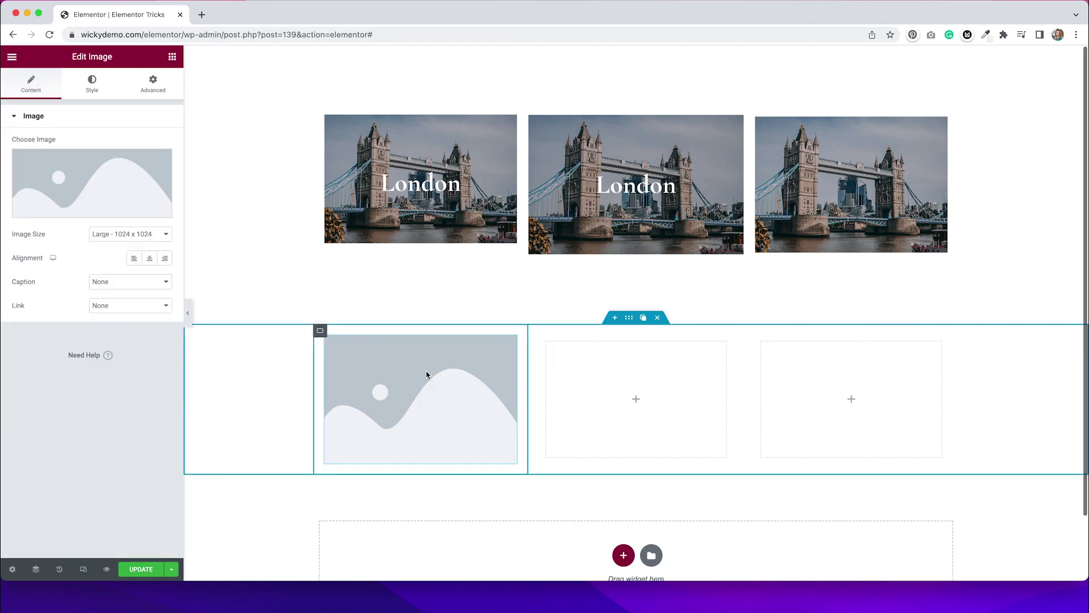
pyautogui.click(112, 193)
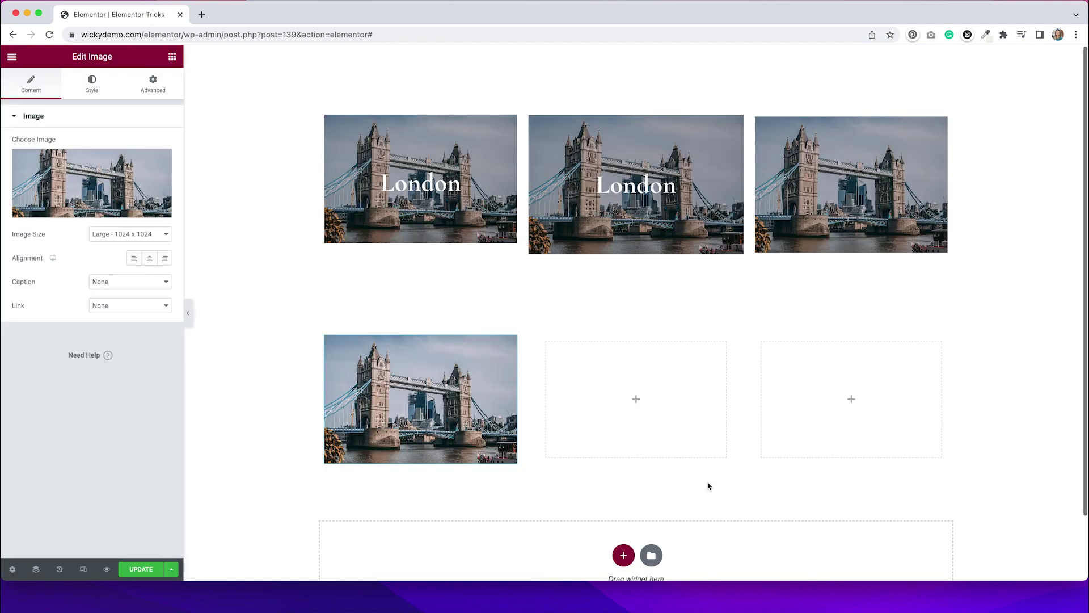
# Add a centre-aligned 'London' heading below the Tower Bridge photo
pyautogui.click(173, 59)
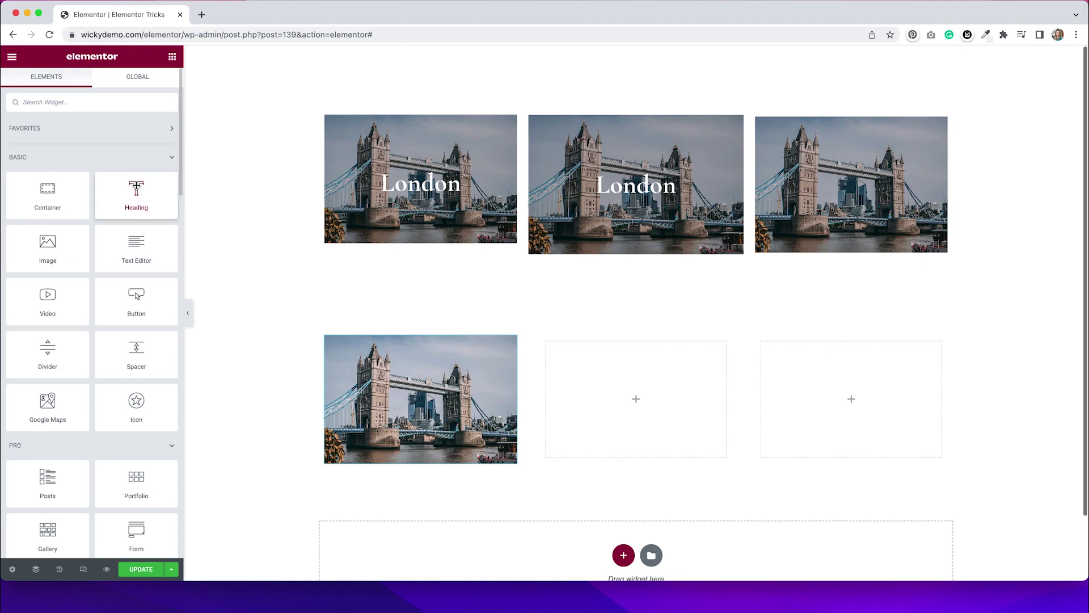
pyautogui.moveTo(136, 193); pyautogui.dragTo(413, 466)
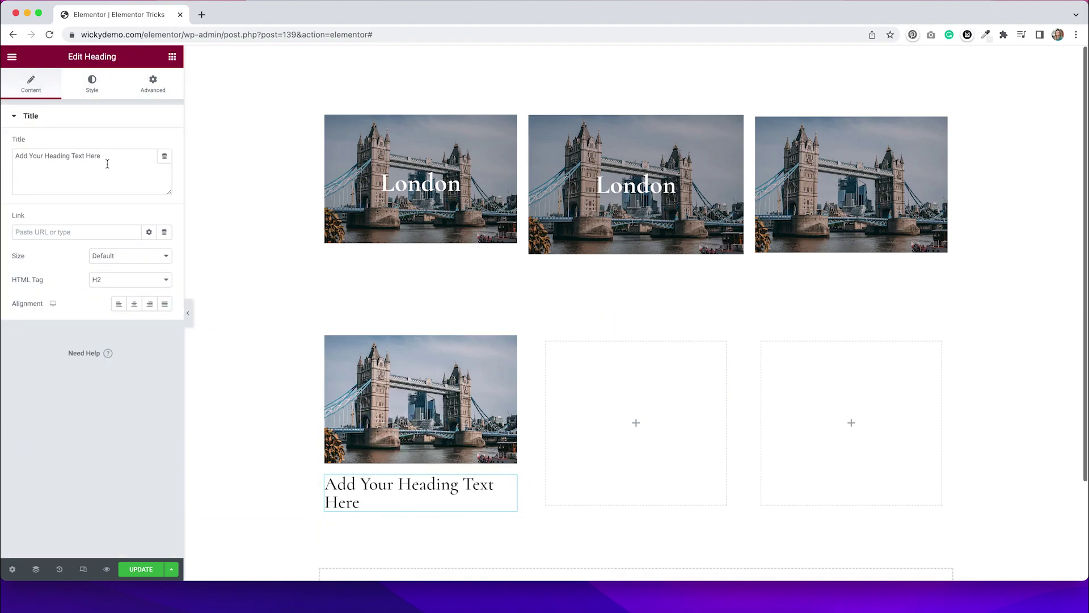
pyautogui.moveTo(108, 159); pyautogui.dragTo(6, 146)
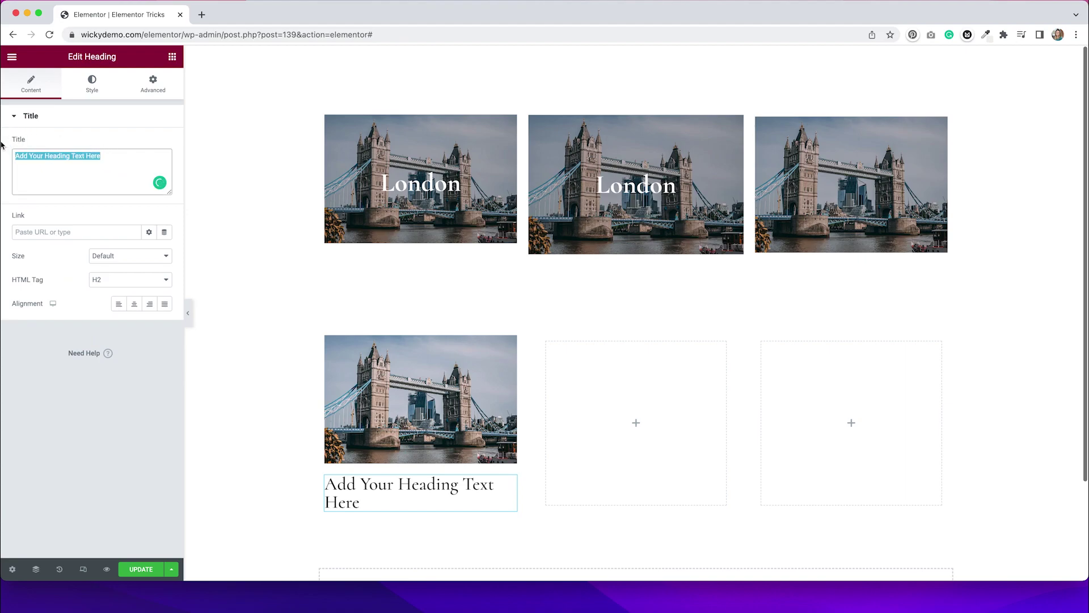
pyautogui.write('London')
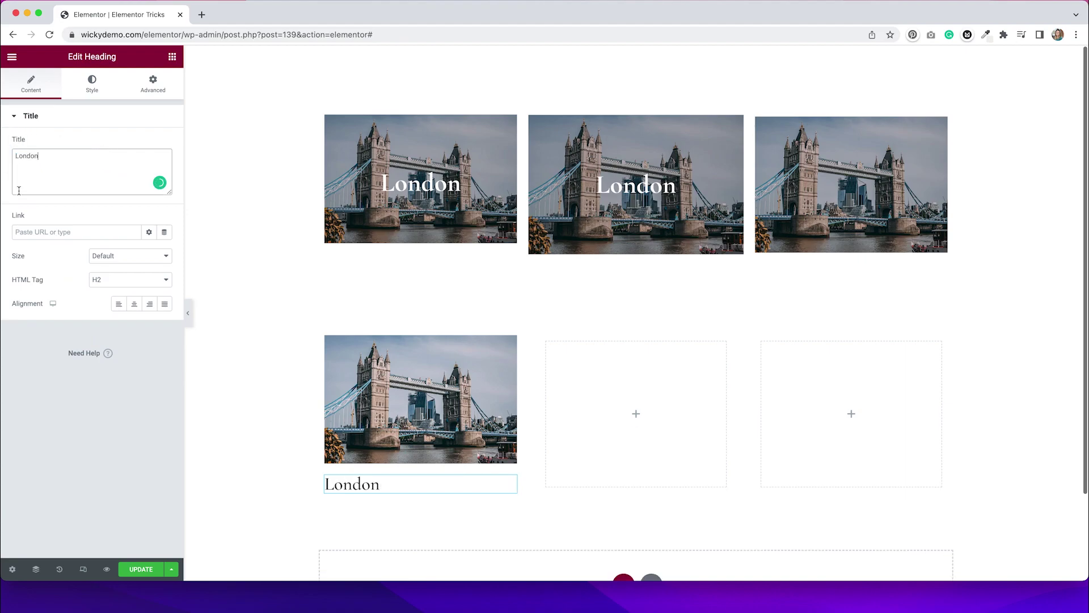
pyautogui.click(137, 306)
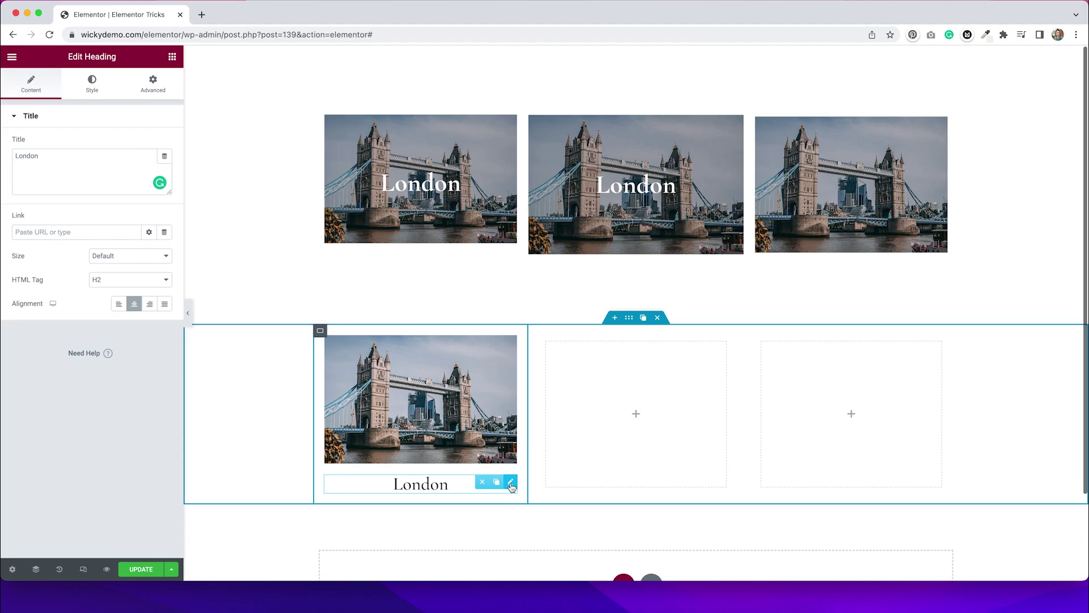
# Unlink the heading's margins and set its top margin to -40
pyautogui.click(160, 92)
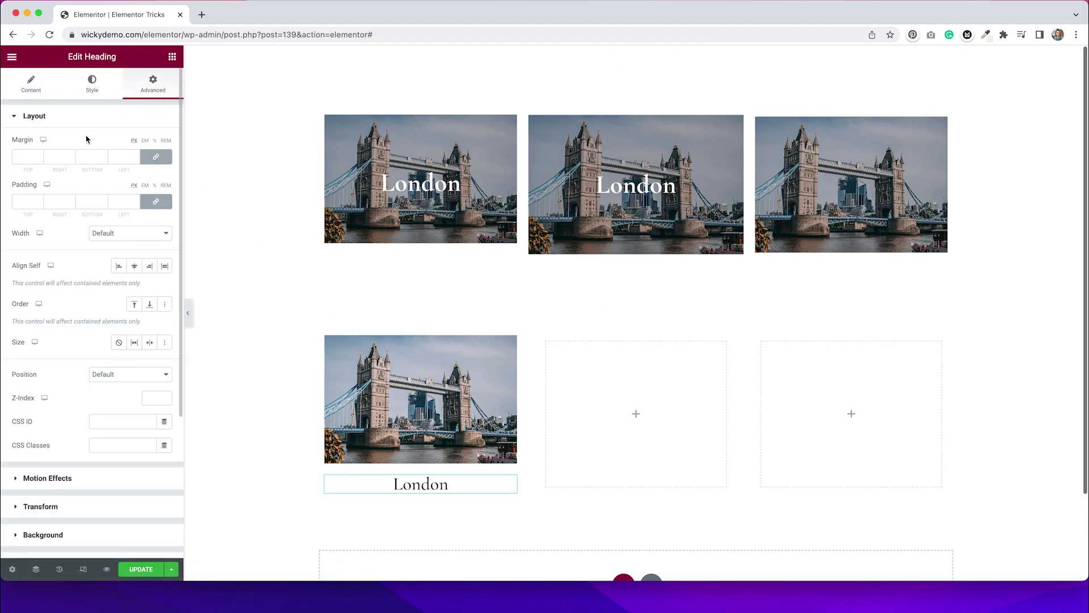
pyautogui.click(156, 160)
pyautogui.click(40, 160)
pyautogui.moveTo(40, 160); pyautogui.dragTo(40, 162)
pyautogui.click(40, 162)
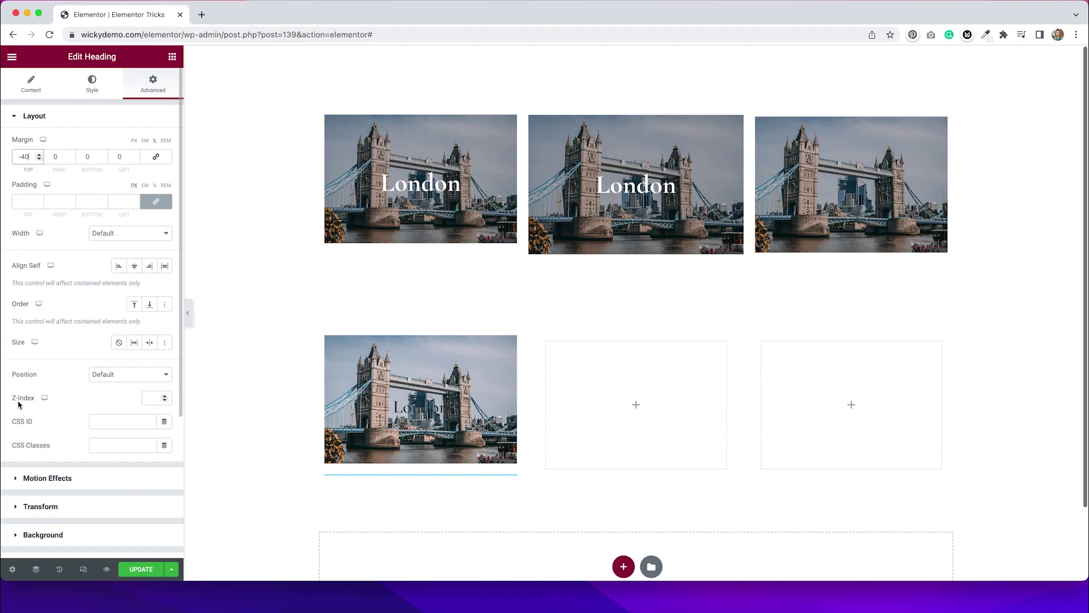
# Give the London heading a z-index so it layers above the image
pyautogui.click(164, 398)
pyautogui.write('4')
pyautogui.click(408, 409)
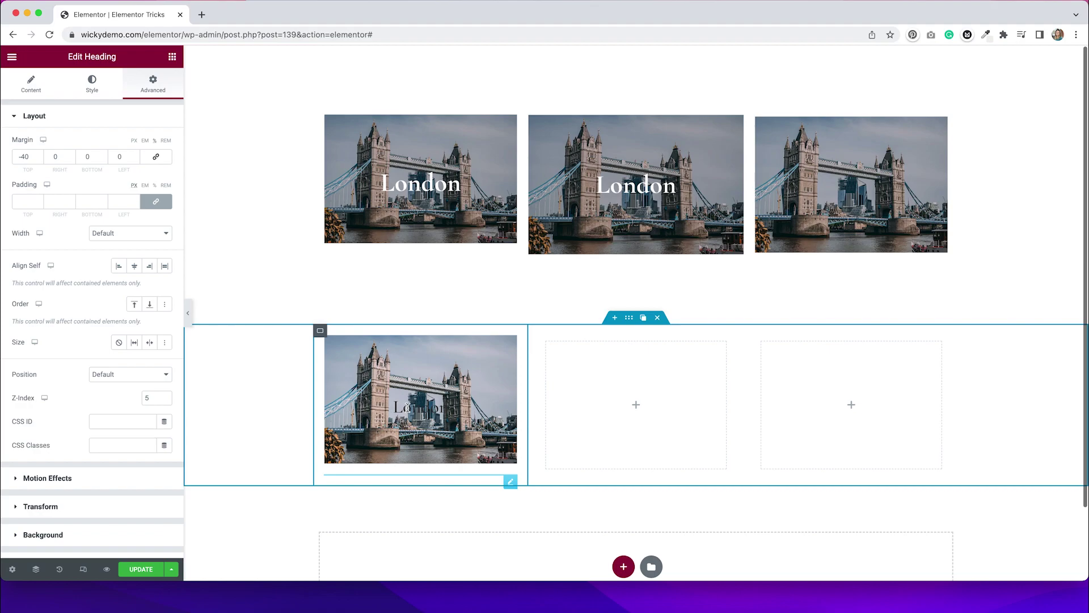
pyautogui.click(92, 91)
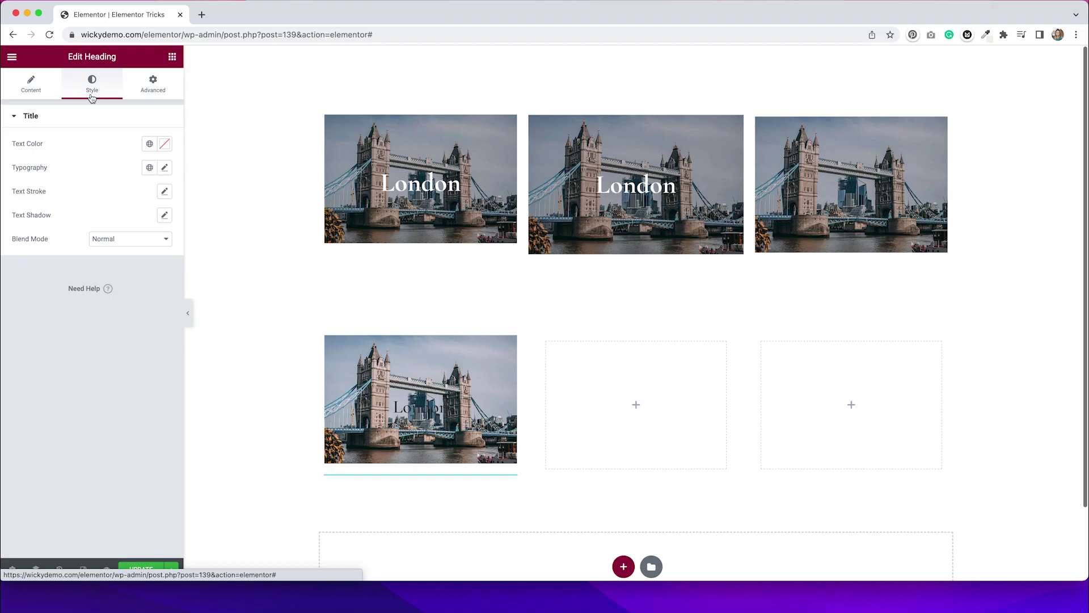
# Style the London heading white (#FFFFFF), 44 px size, bold weight
pyautogui.click(164, 144)
pyautogui.moveTo(133, 210); pyautogui.dragTo(12, 170)
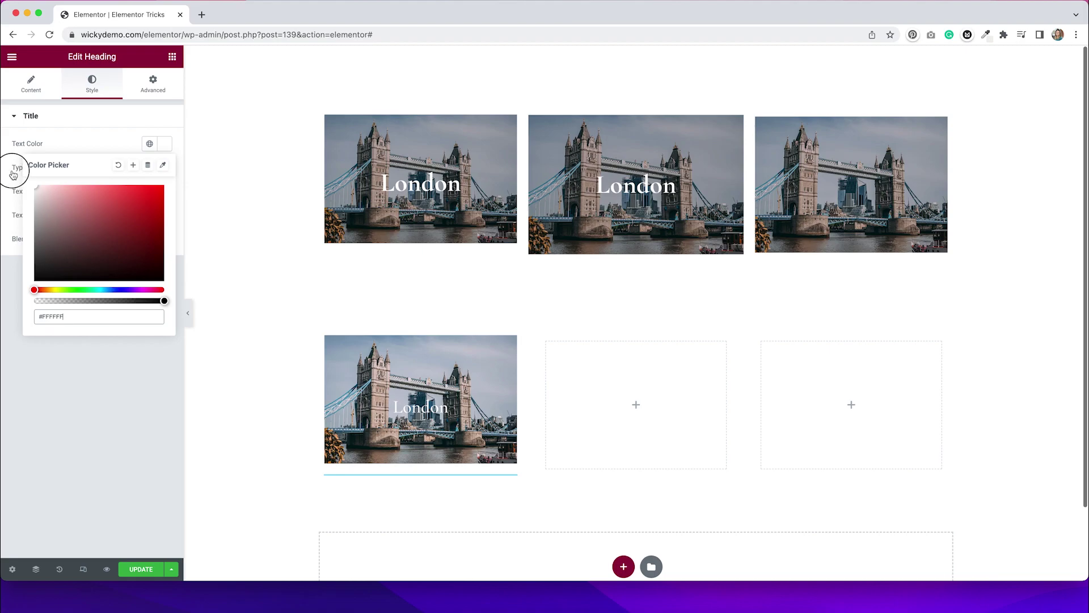
pyautogui.click(94, 141)
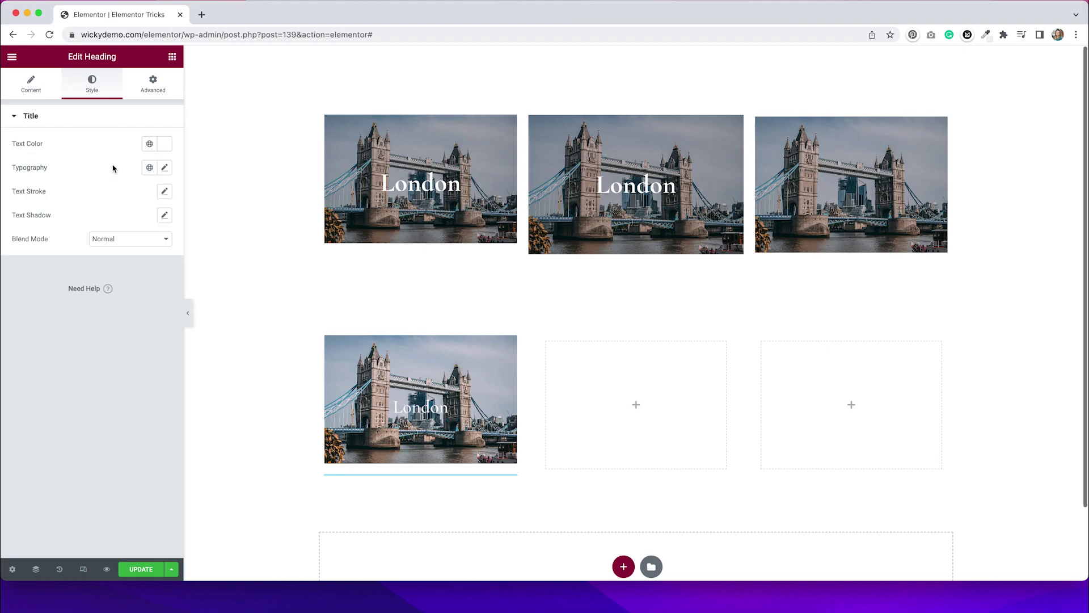
pyautogui.click(164, 168)
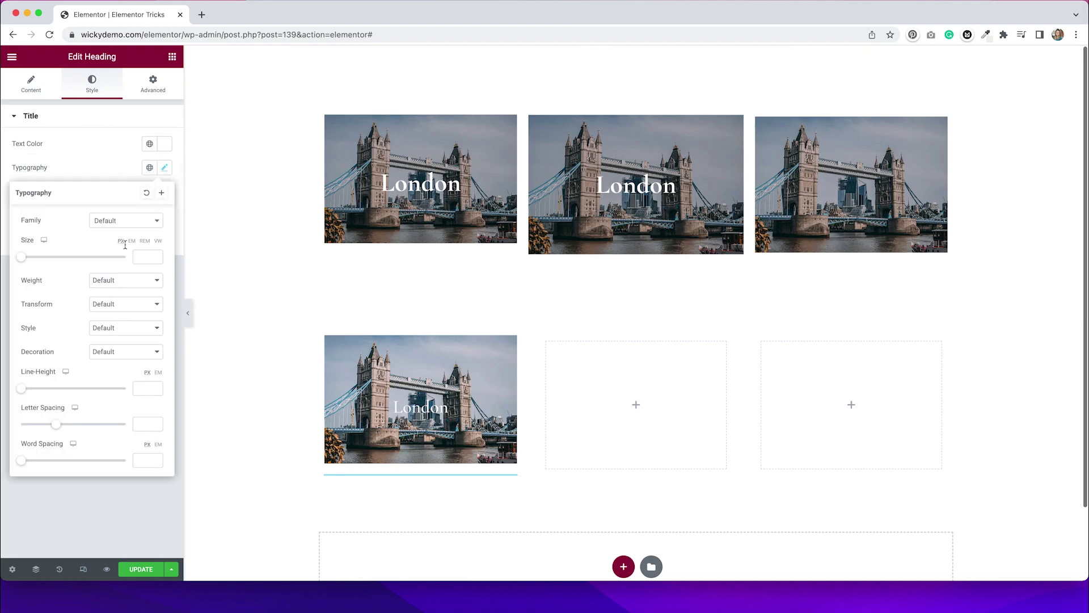
pyautogui.click(141, 255)
pyautogui.write('44')
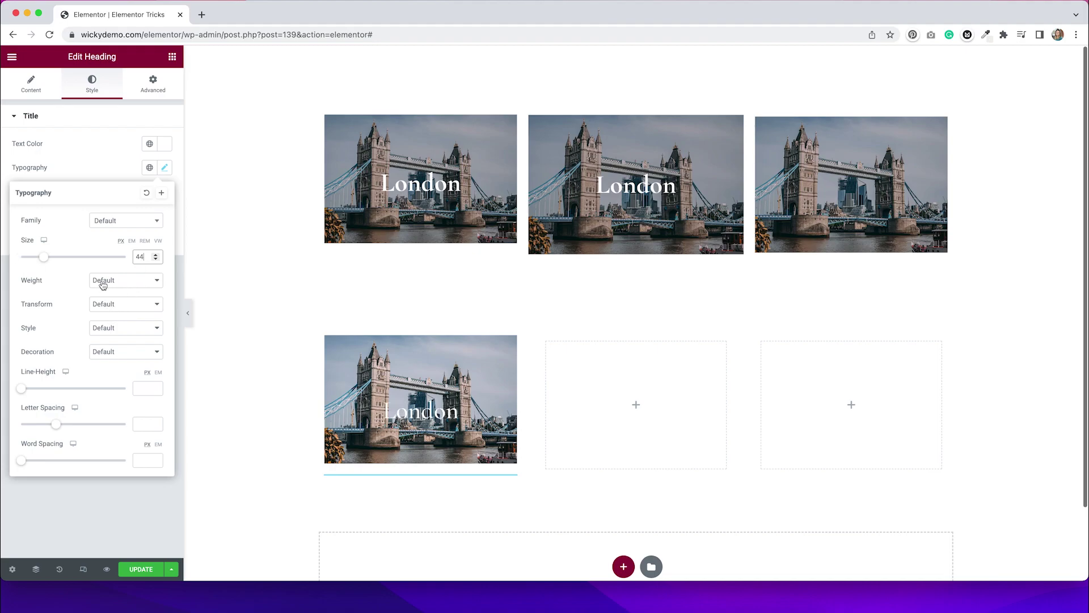
pyautogui.click(103, 284)
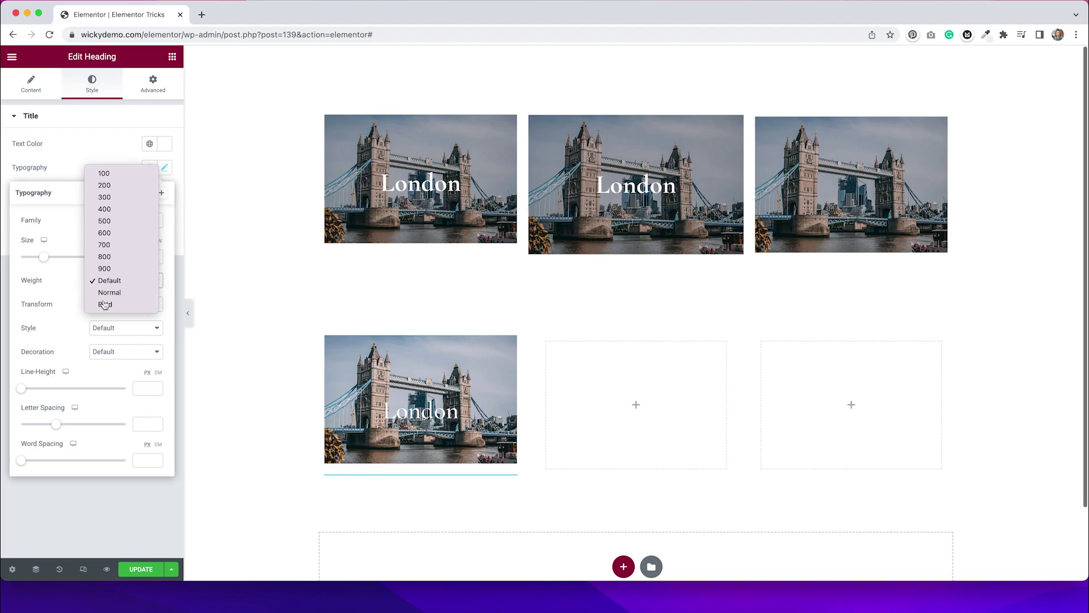
pyautogui.click(104, 306)
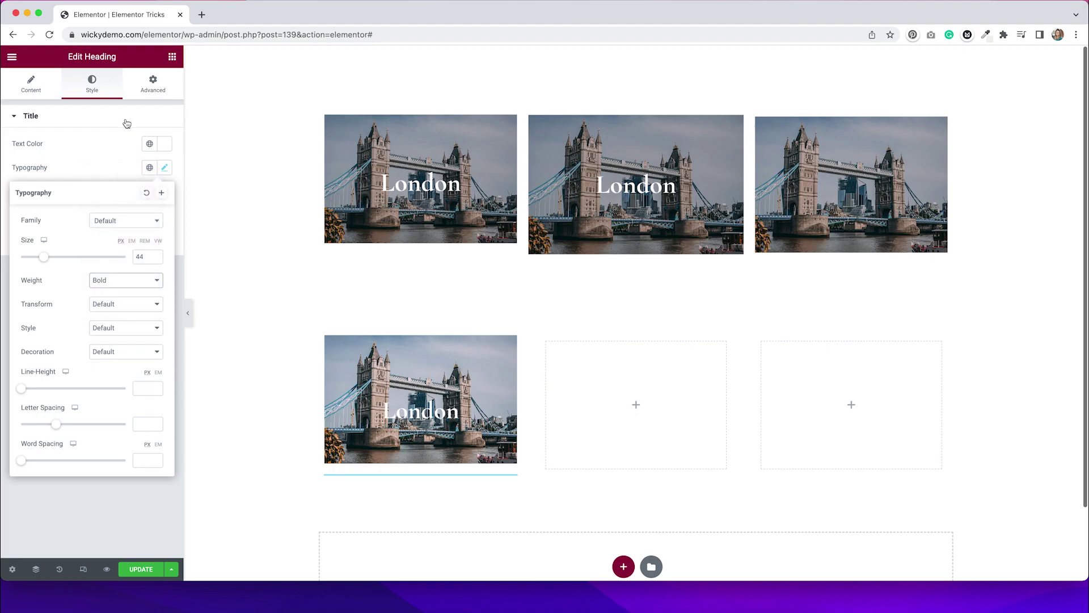
# Raise the heading's top margin to -45
pyautogui.click(153, 85)
pyautogui.click(39, 159)
pyautogui.click(39, 159)
pyautogui.click(39, 159)
pyautogui.click(39, 159)
pyautogui.click(41, 162)
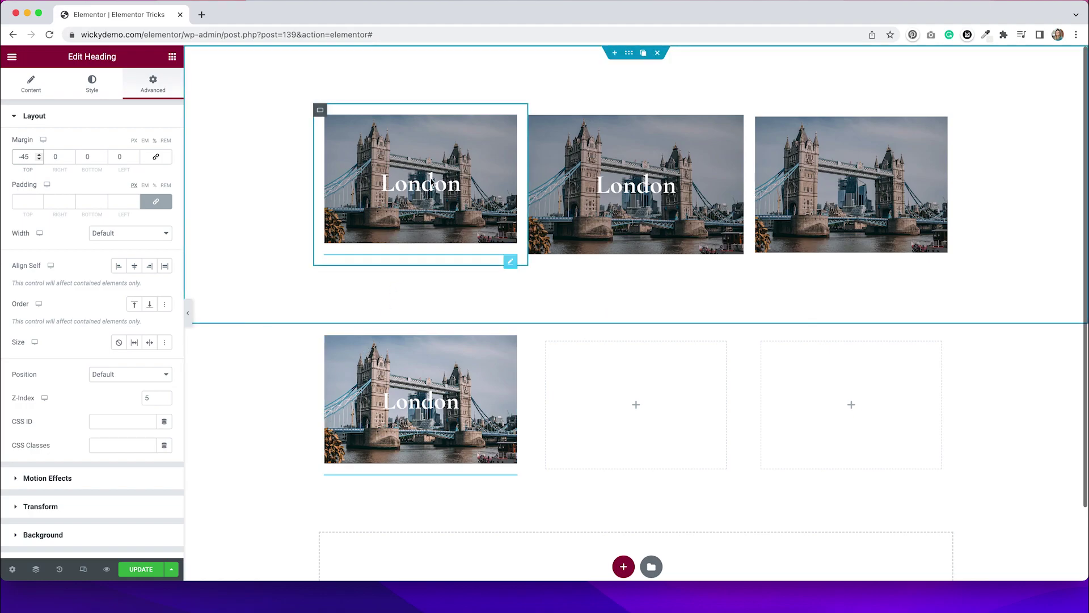
# Lower the lower-left photo's CSS Filters brightness to about 80
pyautogui.click(363, 376)
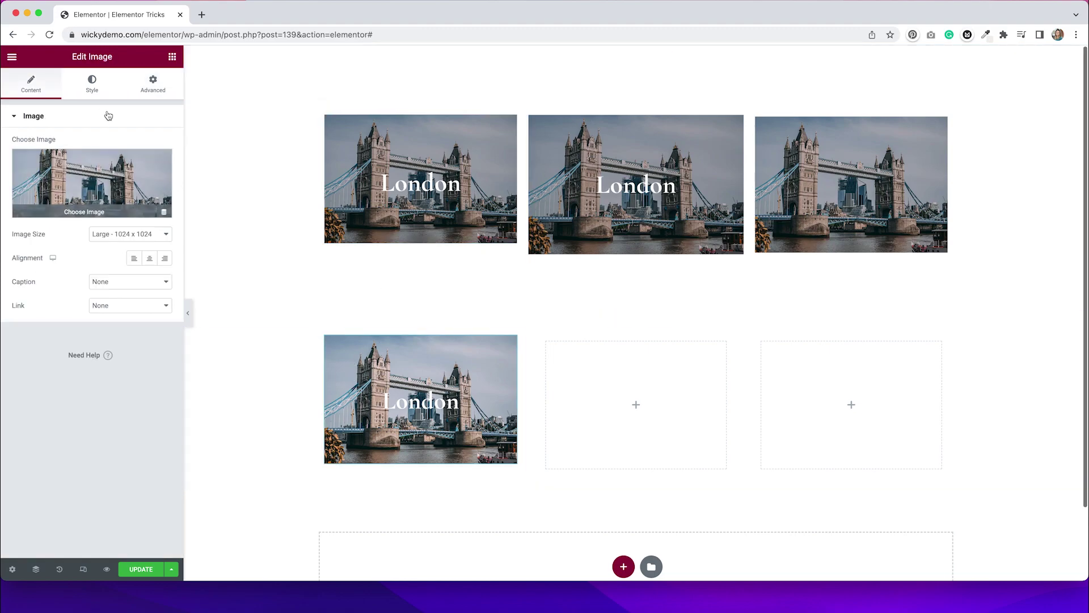
pyautogui.click(91, 89)
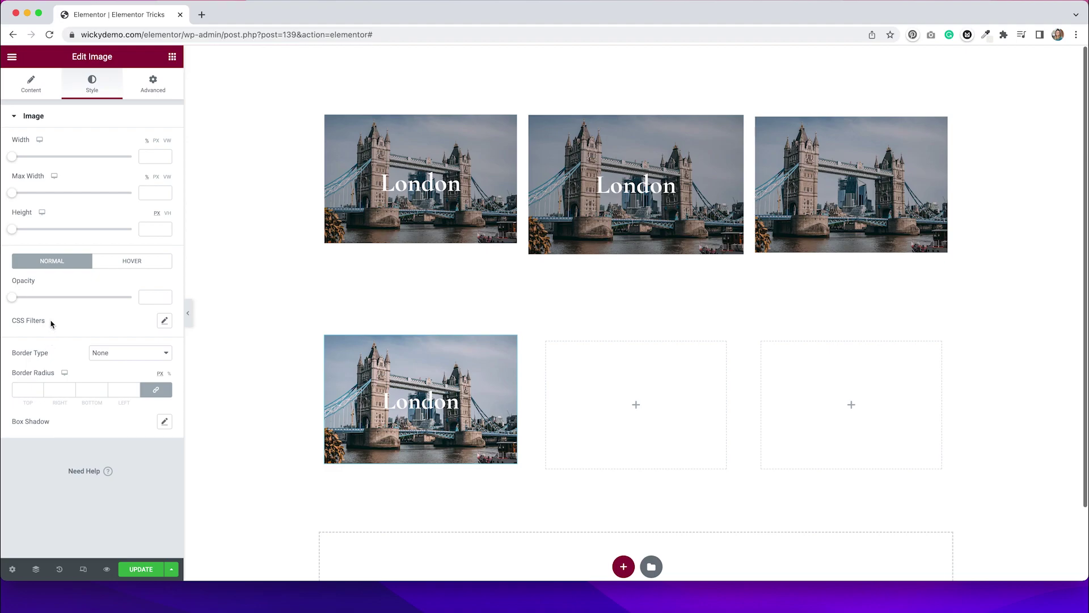
pyautogui.click(163, 322)
pyautogui.moveTo(73, 391); pyautogui.dragTo(63, 391)
pyautogui.moveTo(63, 390); pyautogui.dragTo(64, 391)
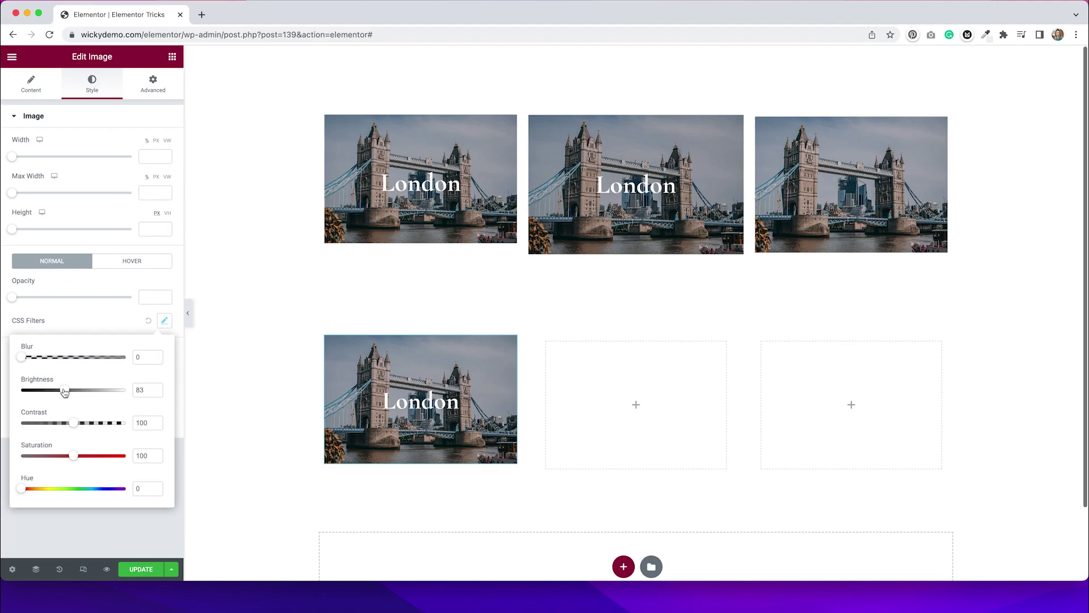
pyautogui.click(89, 319)
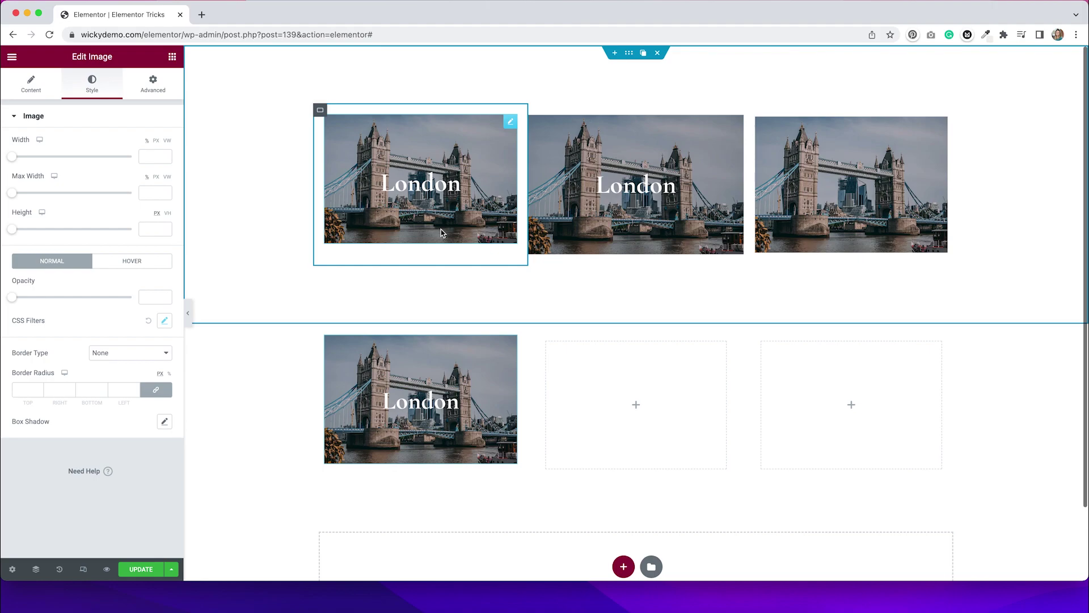
# Give the lower-middle card a classic background
pyautogui.moveTo(536, 337)
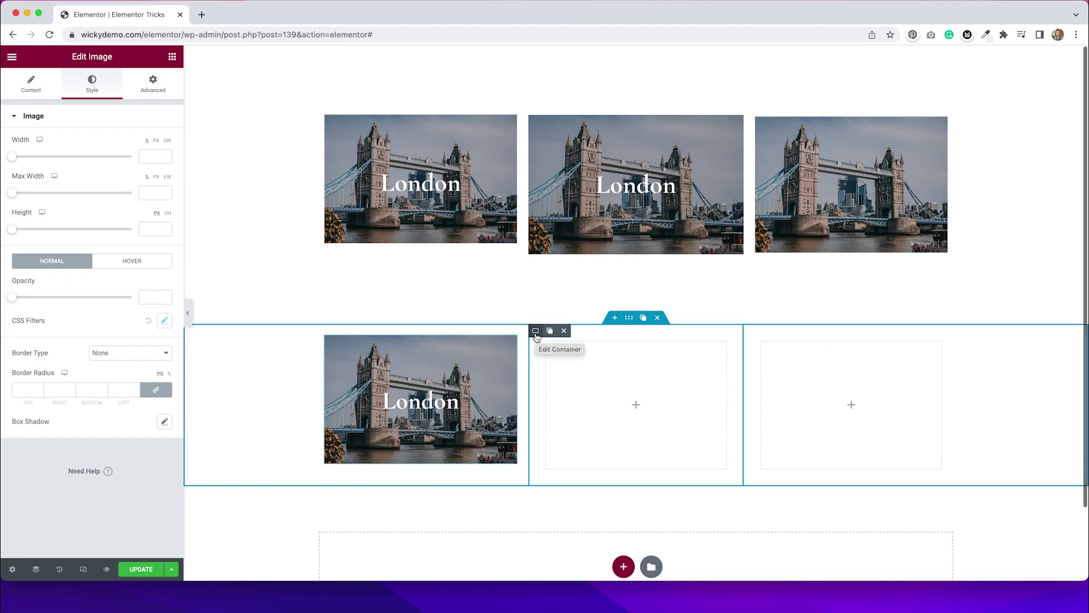
pyautogui.click(535, 331)
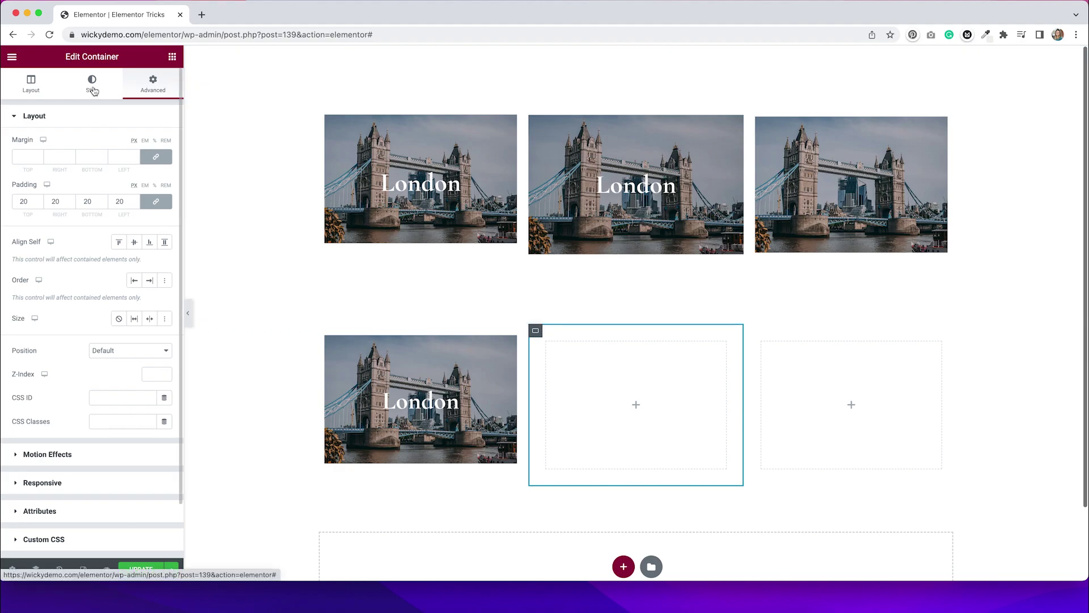
pyautogui.click(93, 88)
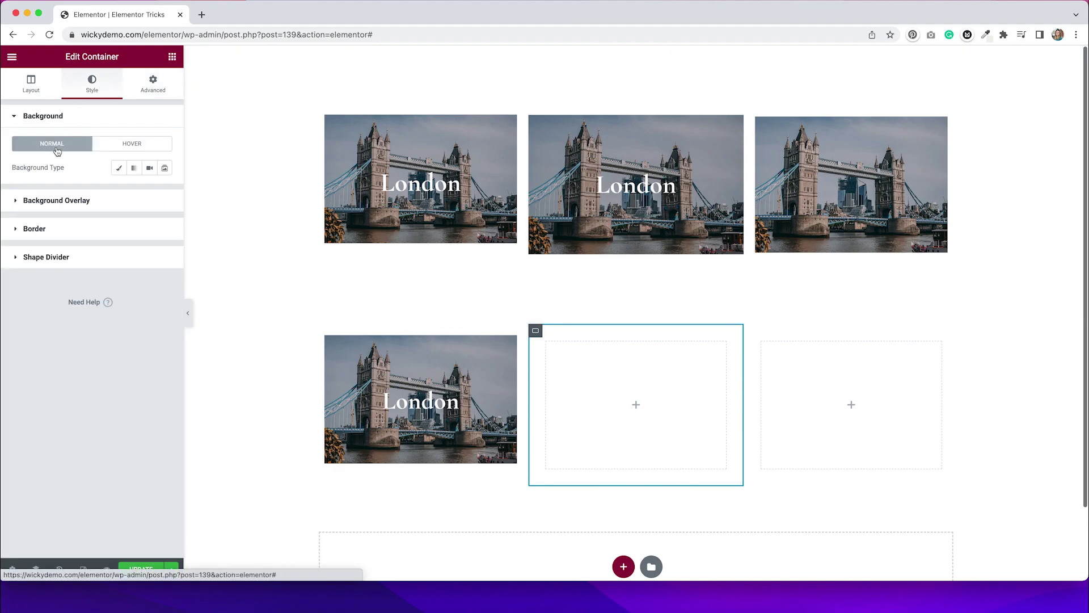
pyautogui.click(119, 169)
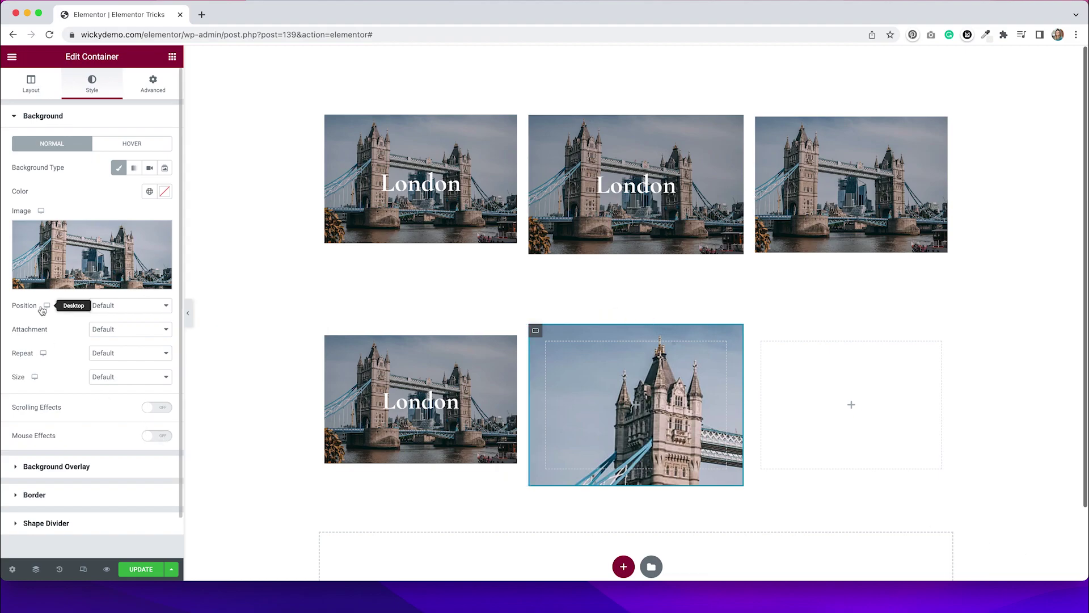
# Set the card background to Center Center position, No-repeat and Cover size
pyautogui.click(102, 307)
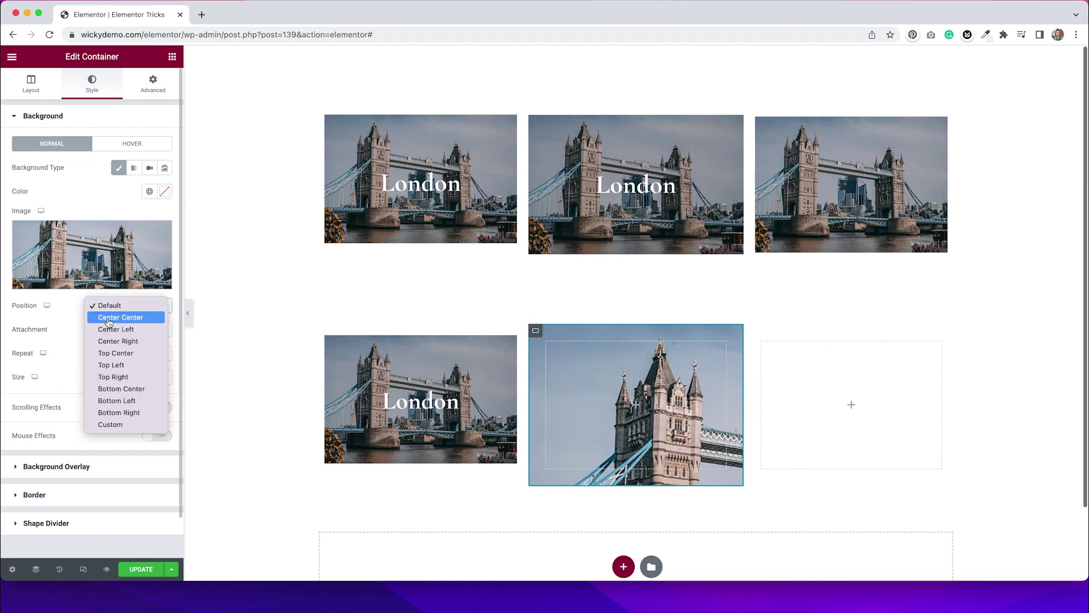
pyautogui.click(109, 321)
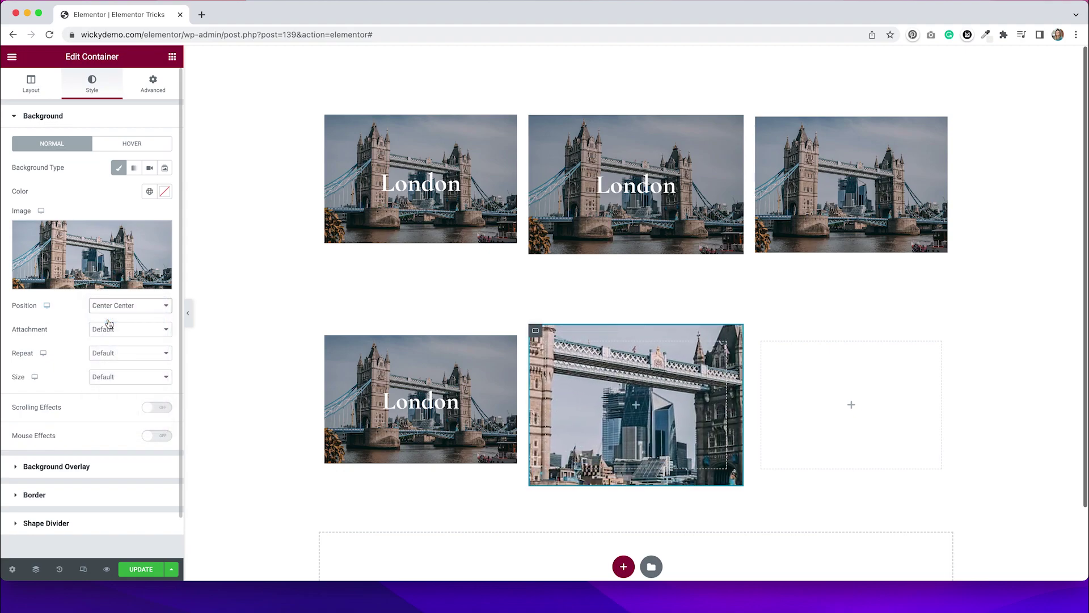
pyautogui.click(122, 357)
pyautogui.click(122, 368)
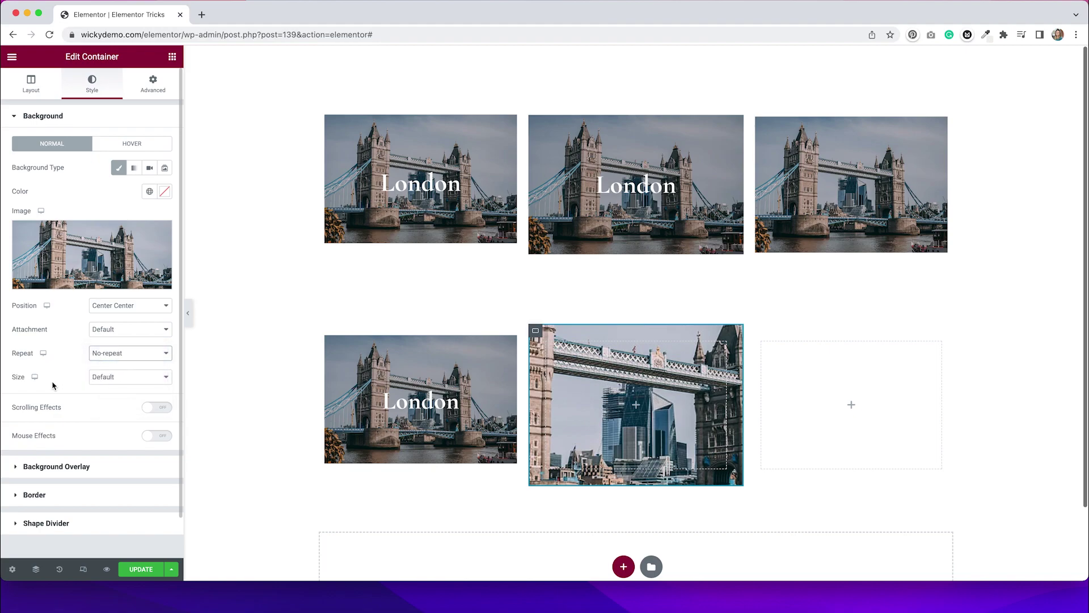
pyautogui.click(116, 386)
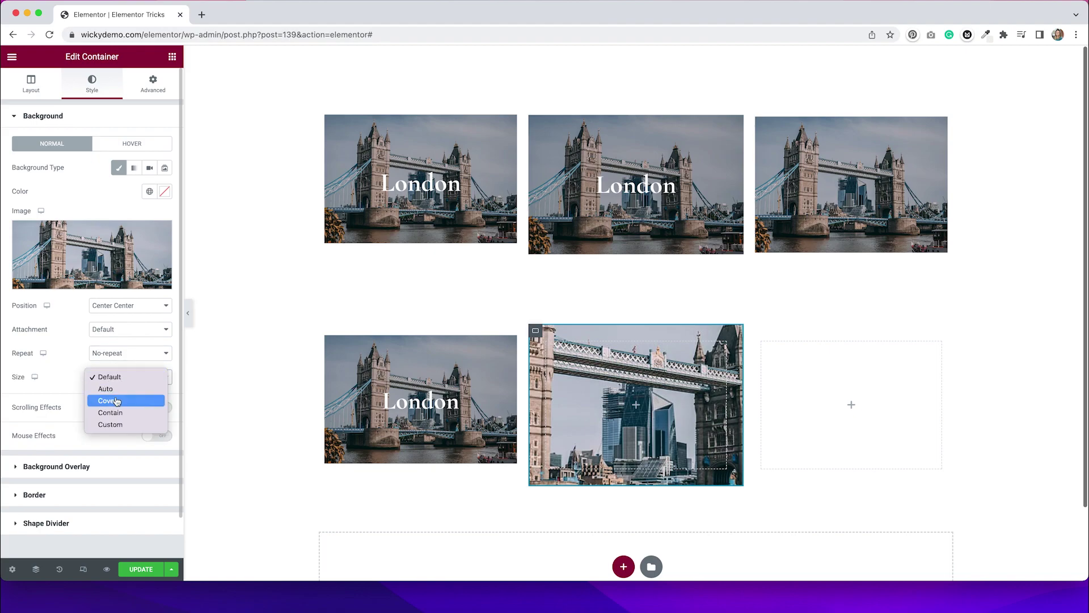
pyautogui.click(117, 400)
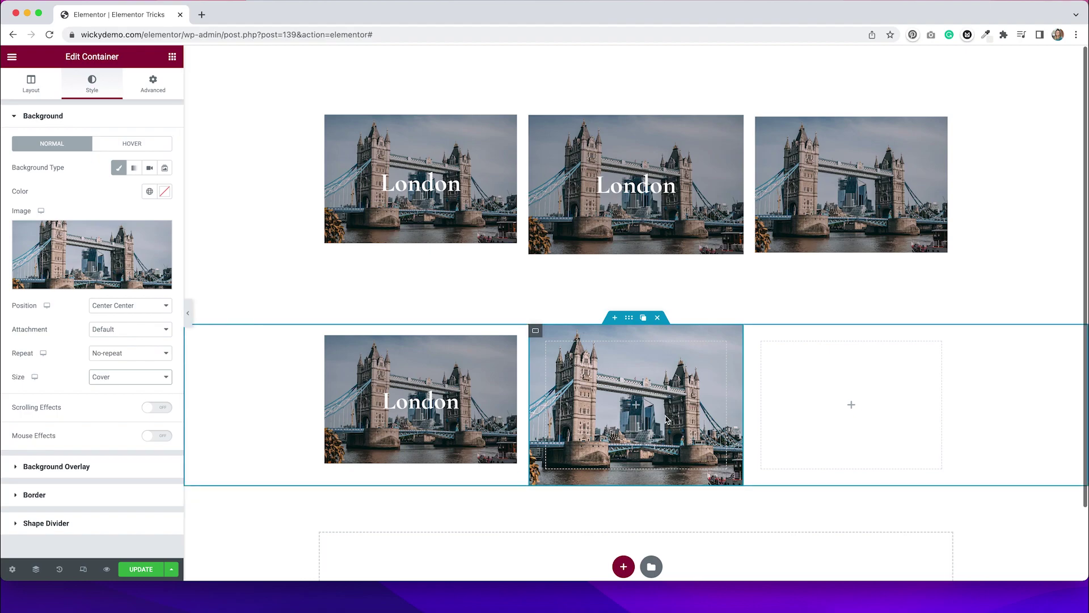
pyautogui.click(172, 59)
# Drop a Heading into the lower-middle card and select its placeholder title for replacement
pyautogui.moveTo(136, 198); pyautogui.dragTo(625, 405)
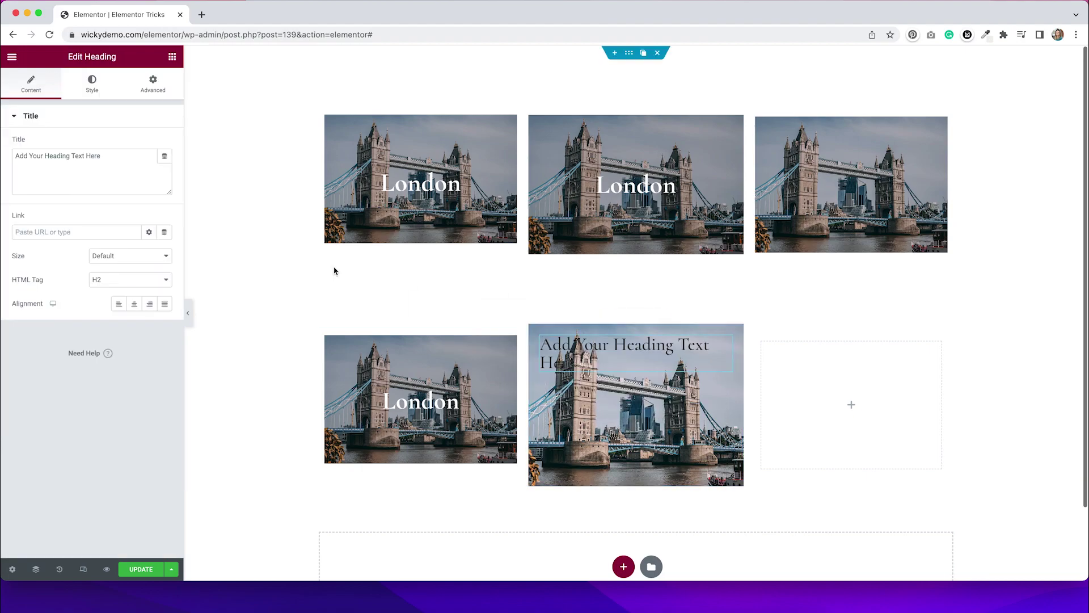
pyautogui.moveTo(107, 156); pyautogui.dragTo(7, 139)
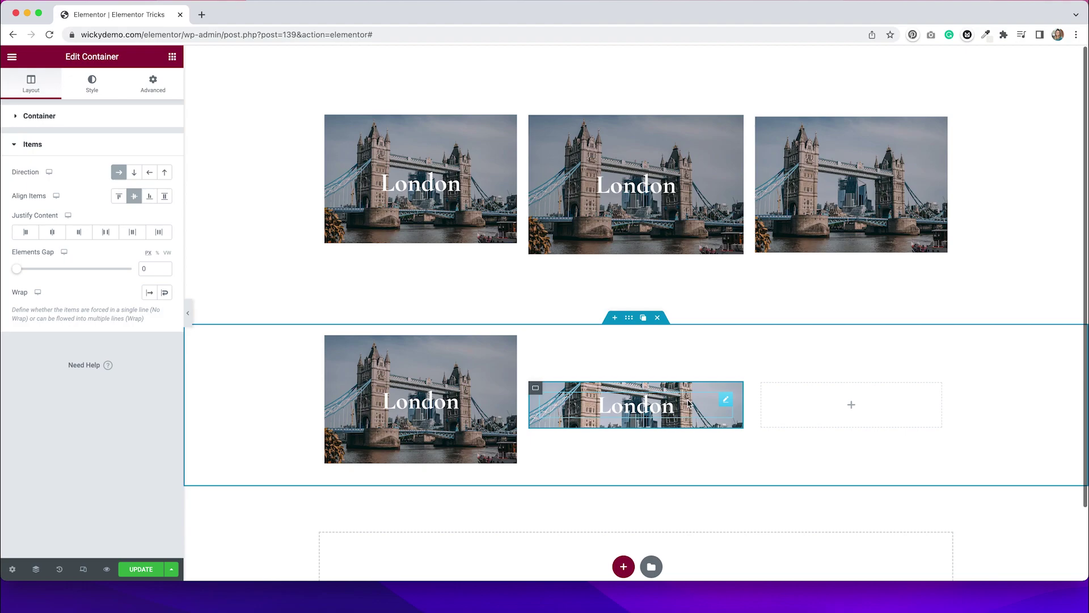
# Set the London heading's linked padding to 80 px
pyautogui.click(726, 400)
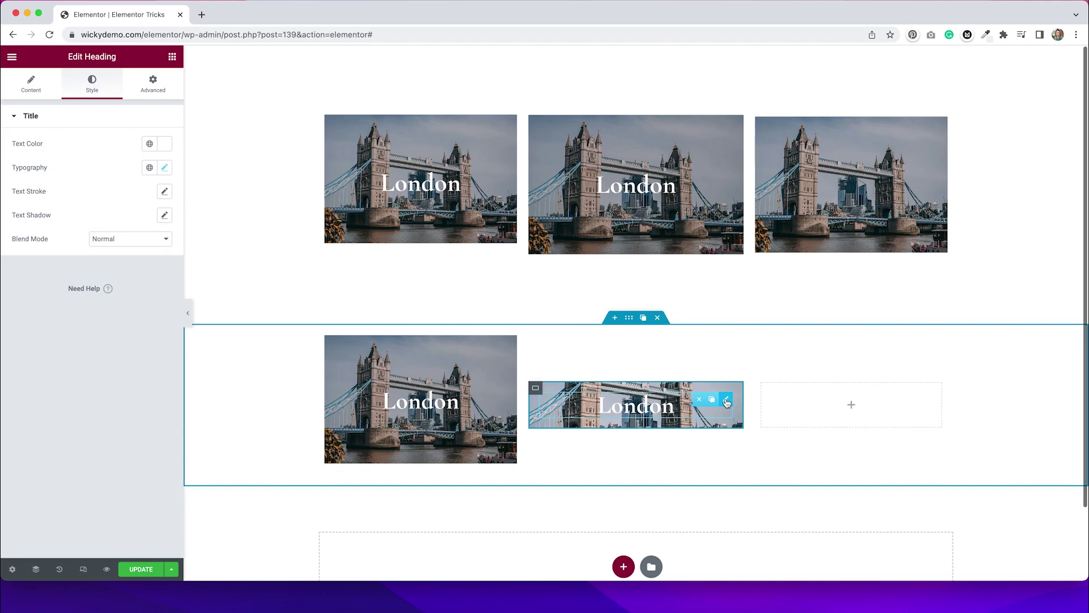
pyautogui.click(164, 95)
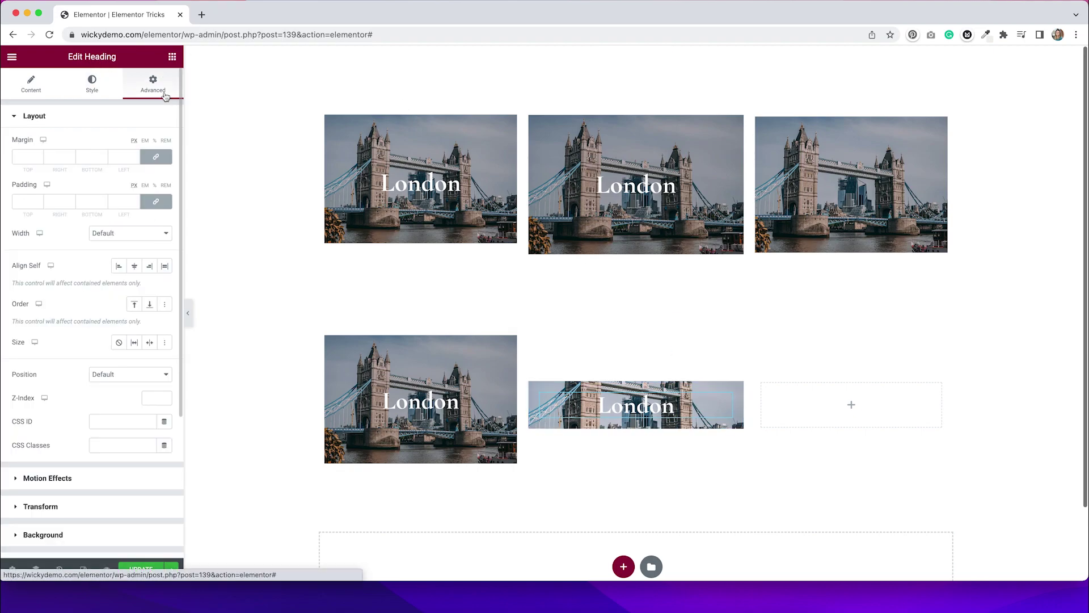
pyautogui.click(32, 202)
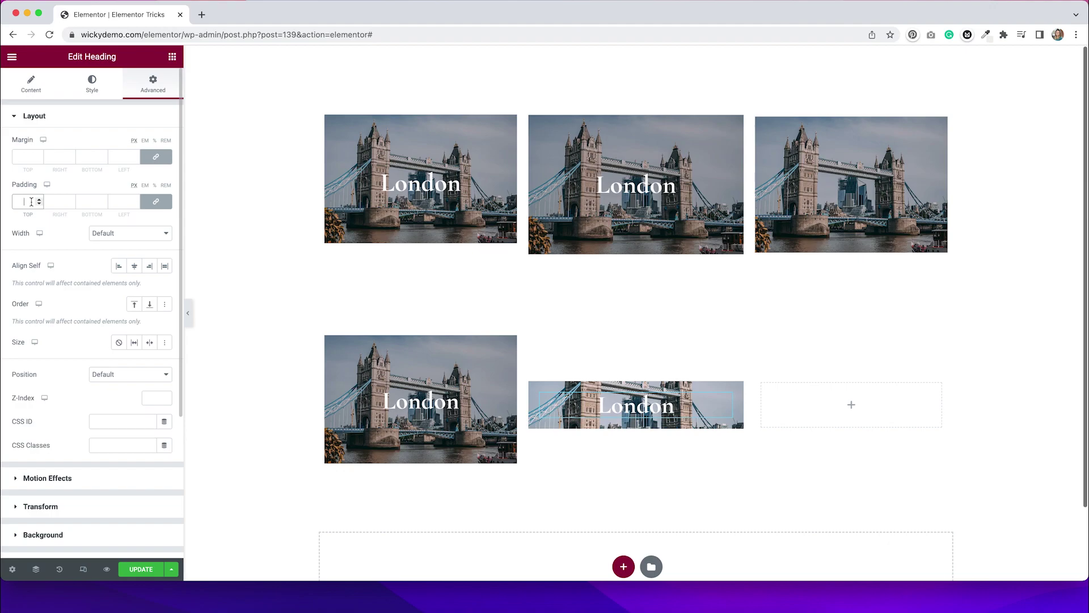
pyautogui.write('60')
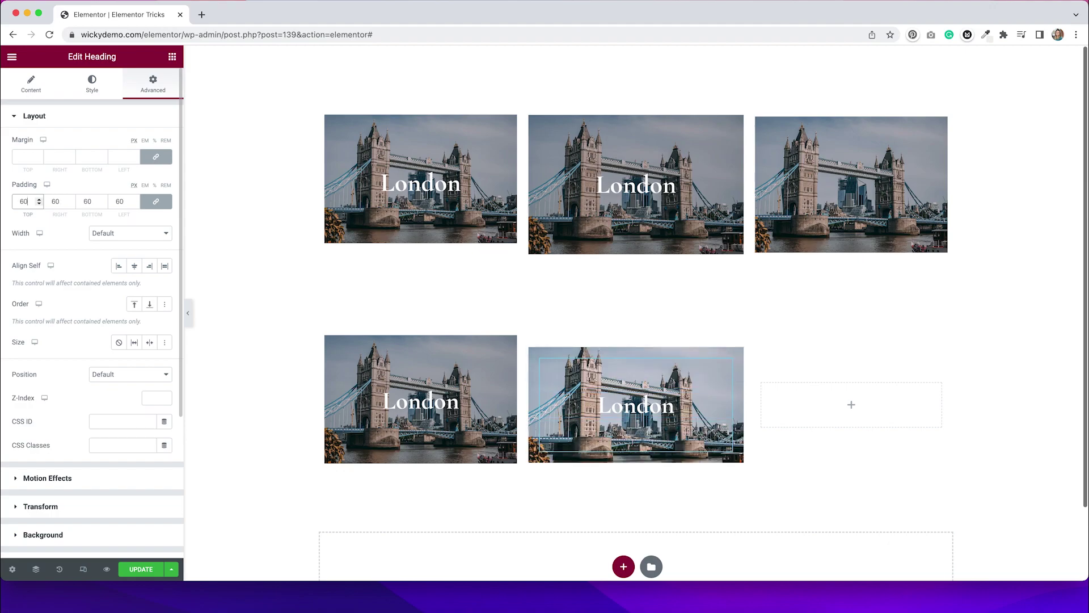
pyautogui.press('BackSpace')
pyautogui.press('BackSpace')
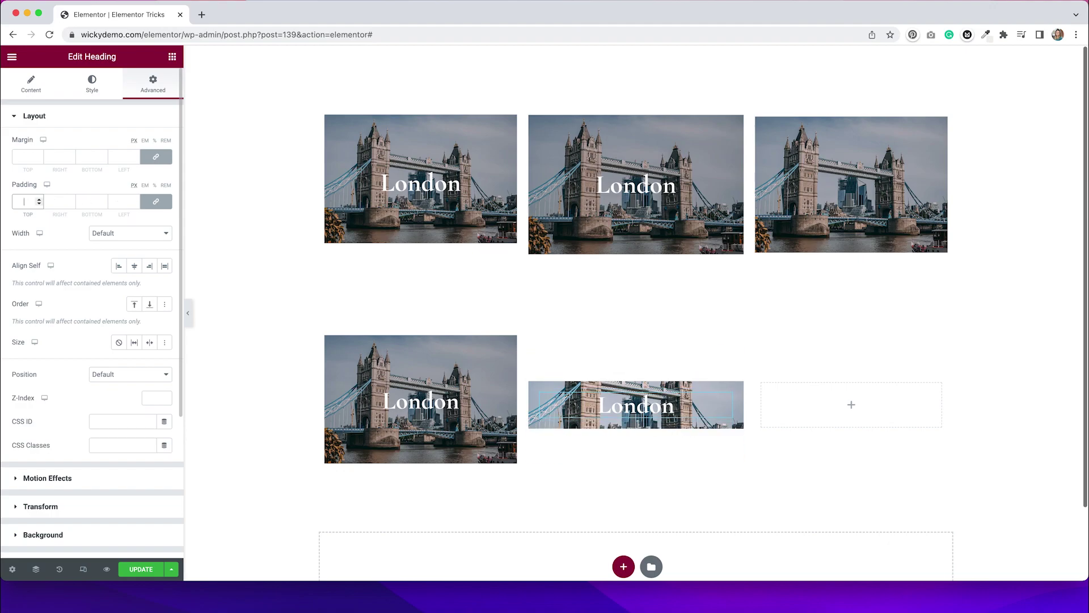
pyautogui.write('80')
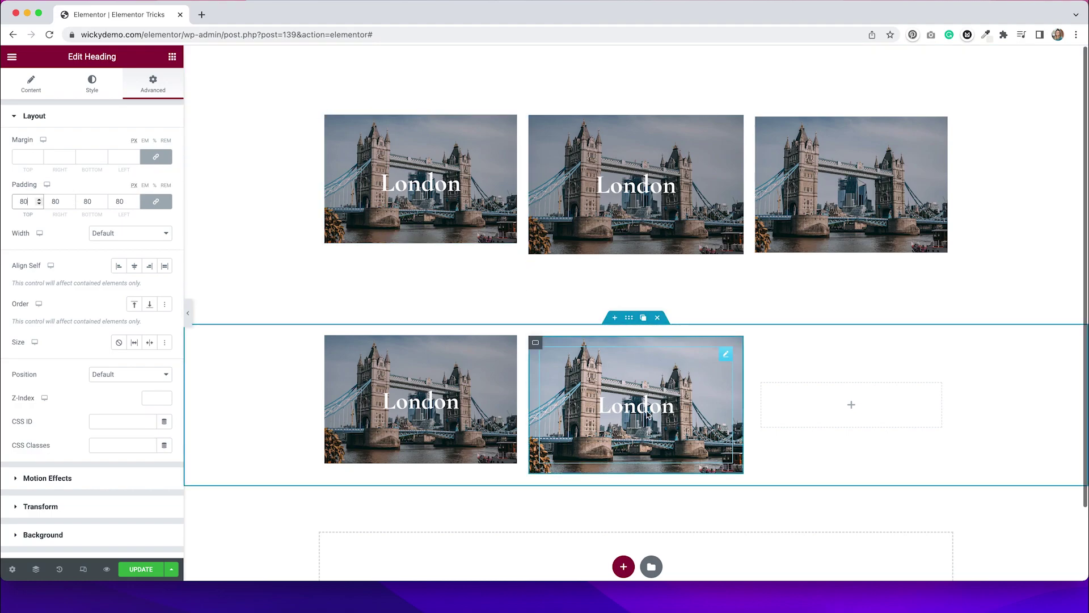
# Select the lower-middle card's container and expand its Background Overlay settings
pyautogui.moveTo(536, 348)
pyautogui.click(536, 348)
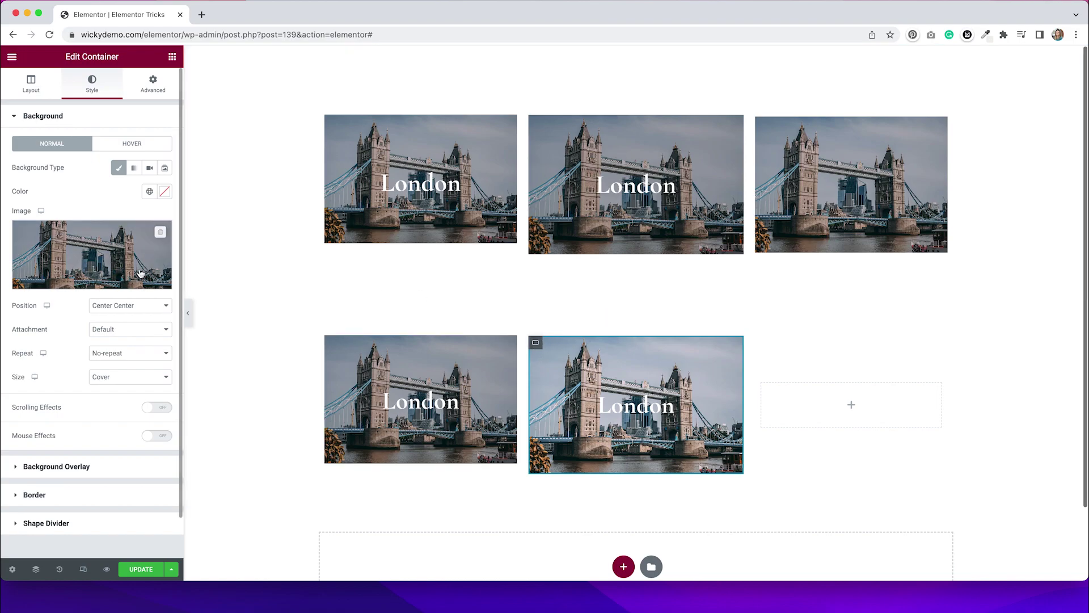
pyautogui.click(78, 466)
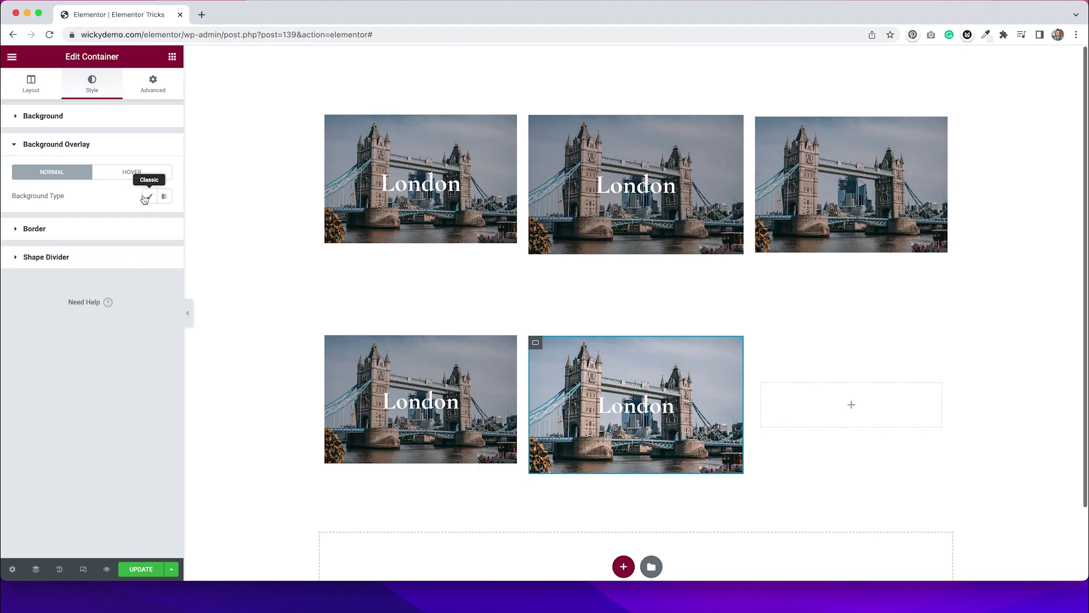
# Apply a classic black background overlay at 0.25 opacity to the card
pyautogui.click(150, 197)
pyautogui.click(165, 220)
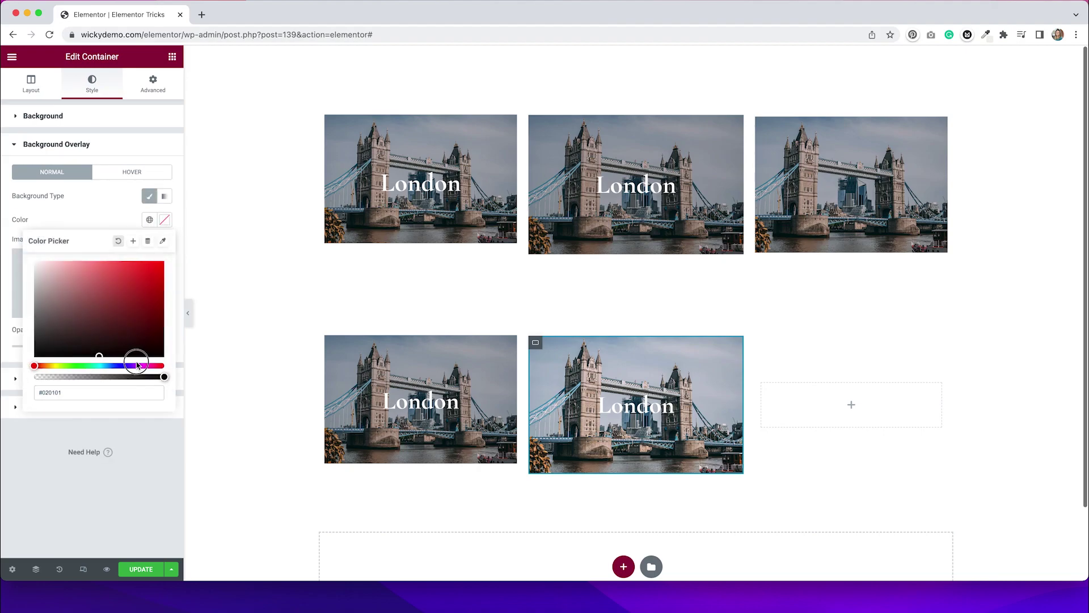
pyautogui.click(145, 354)
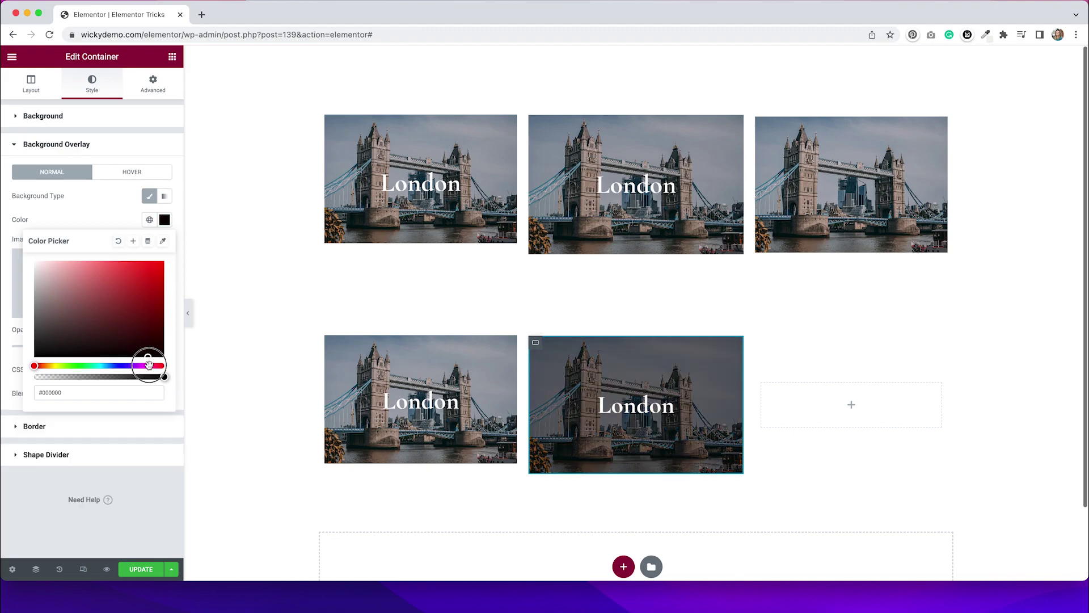
pyautogui.click(109, 220)
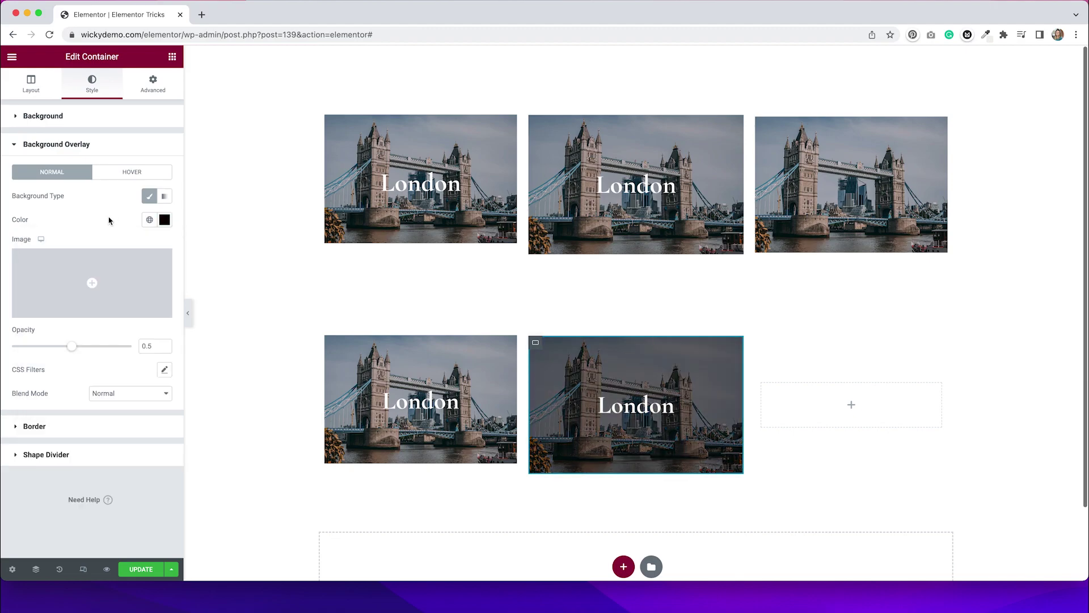
pyautogui.moveTo(71, 346); pyautogui.dragTo(45, 348)
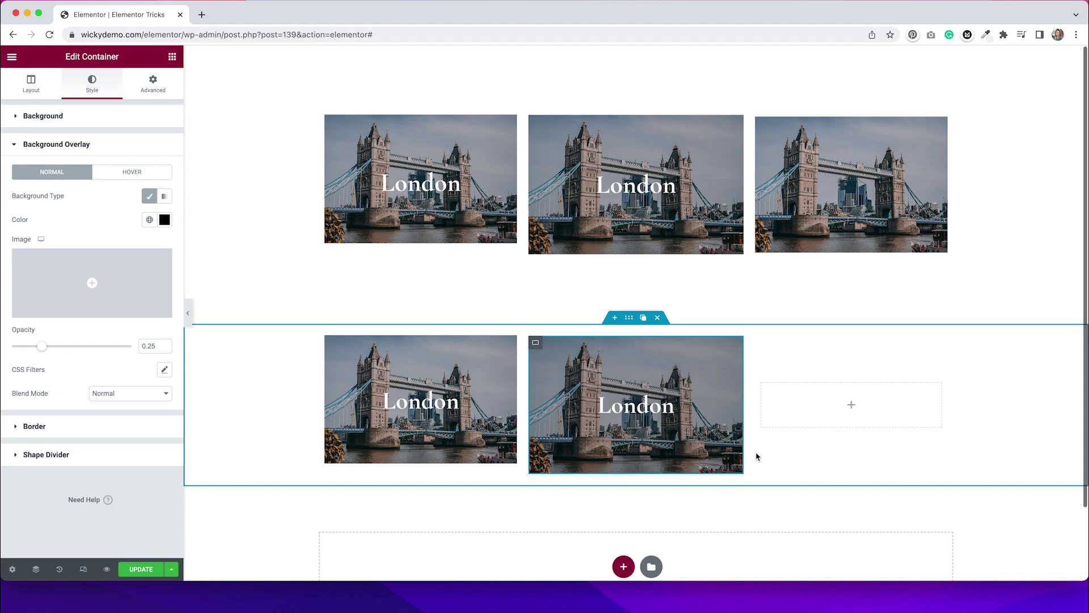
# Find the Flip Box widget and drop it into the empty last card
pyautogui.click(802, 422)
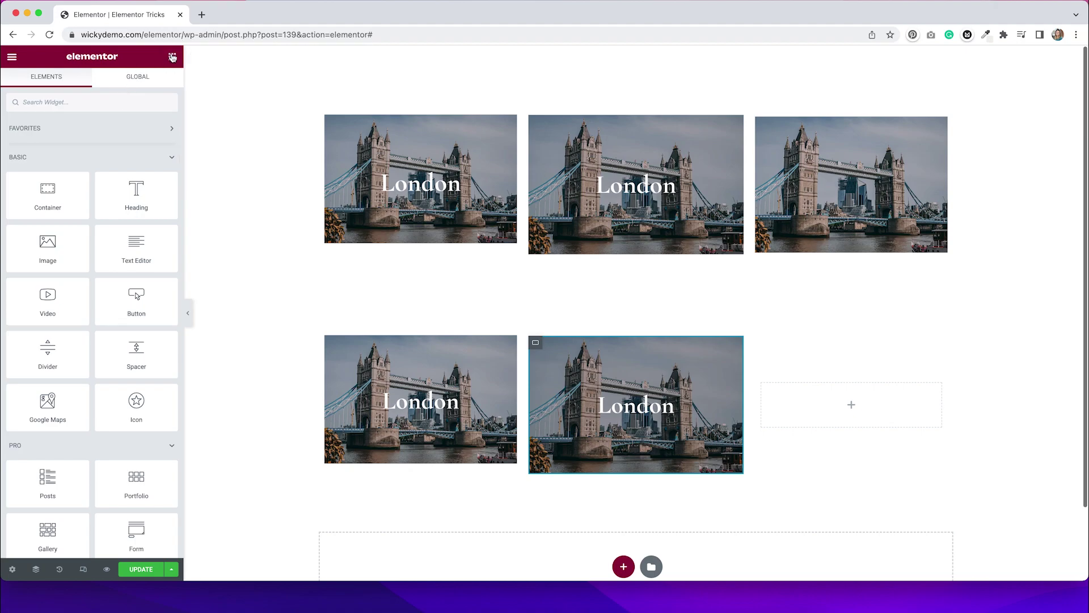
pyautogui.click(65, 101)
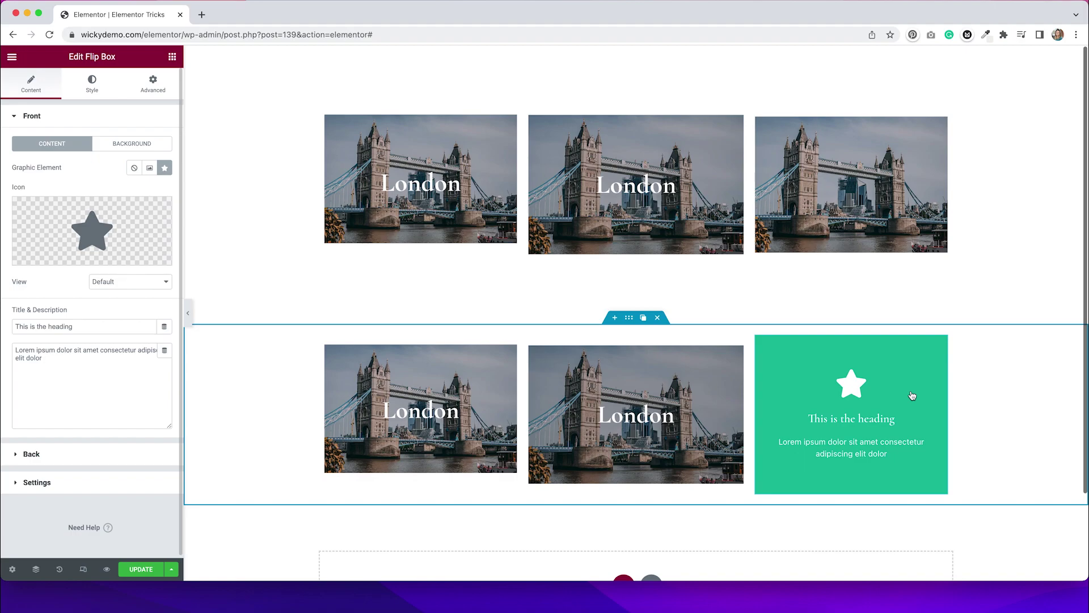
pyautogui.moveTo(876, 460)
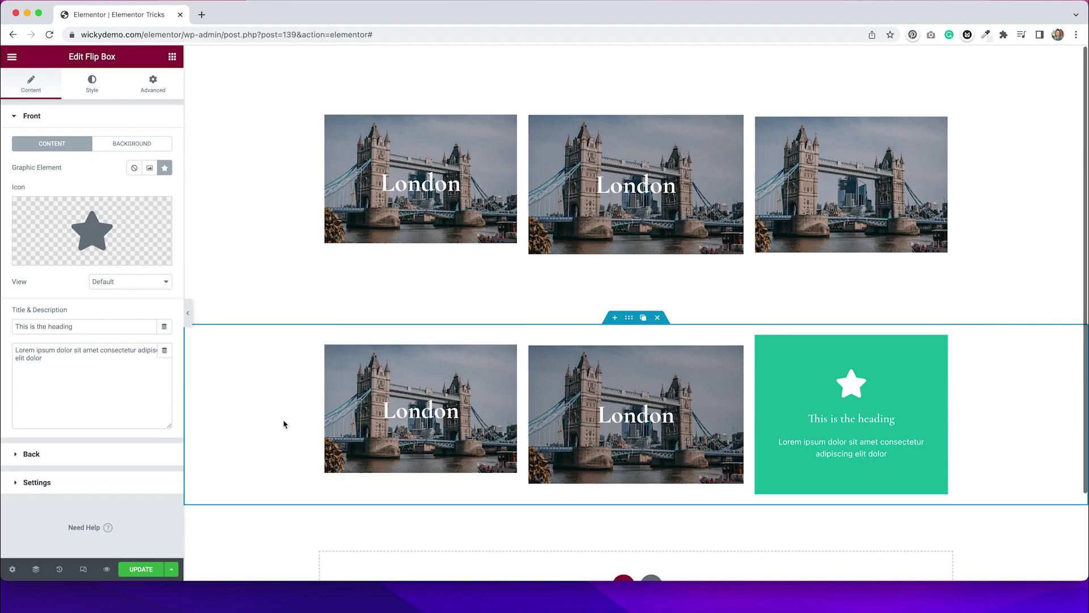
pyautogui.moveTo(141, 233)
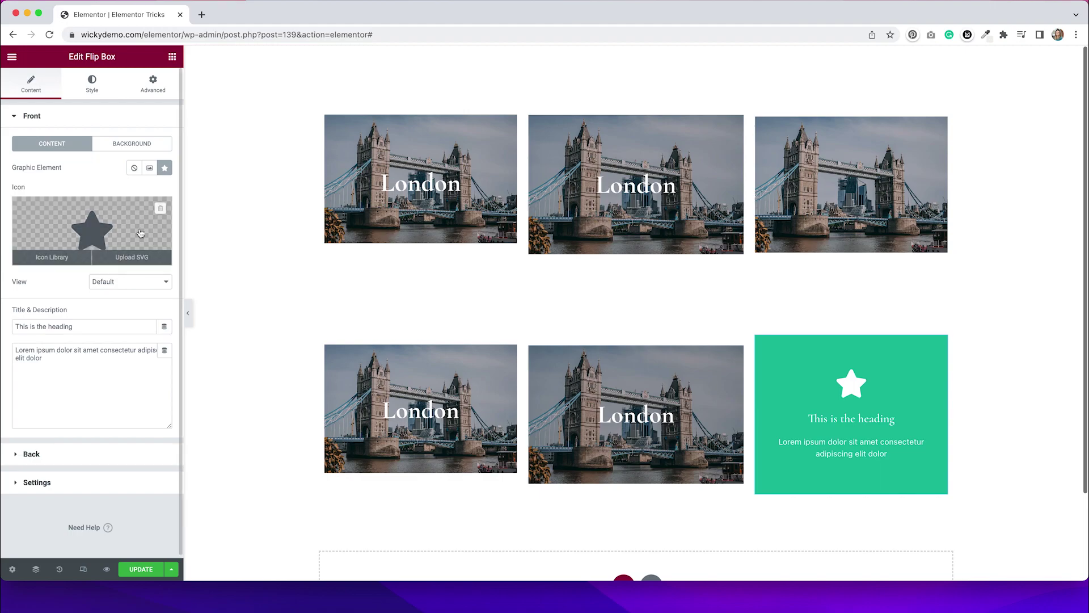
# Remove the Flip Box's star icon and clear its title and description text
pyautogui.click(160, 208)
pyautogui.moveTo(83, 324); pyautogui.dragTo(9, 307)
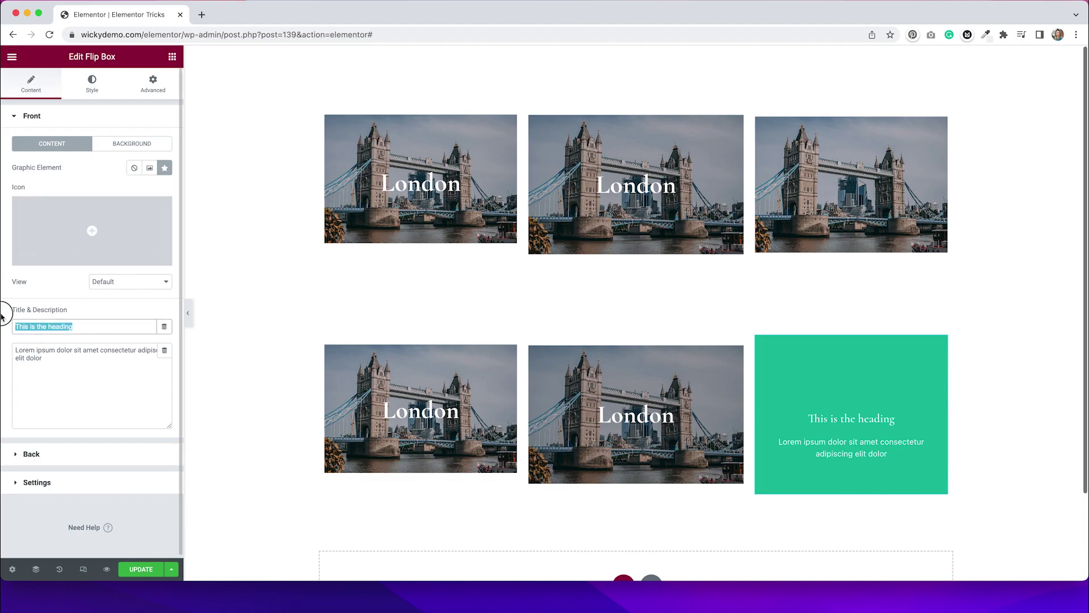
pyautogui.press('BackSpace')
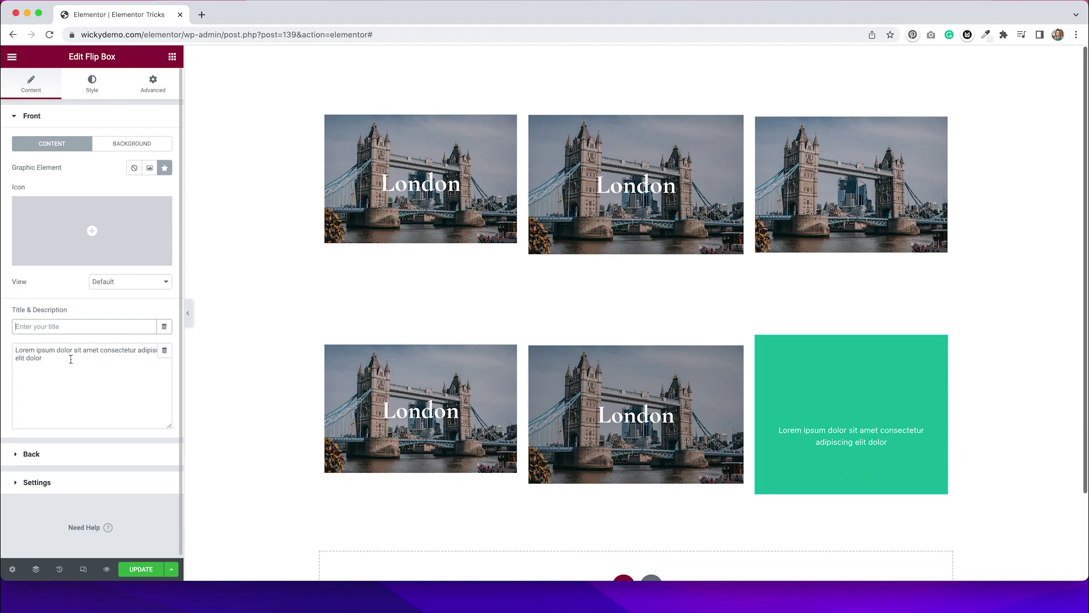
pyautogui.moveTo(70, 358); pyautogui.dragTo(7, 347)
pyautogui.press('BackSpace')
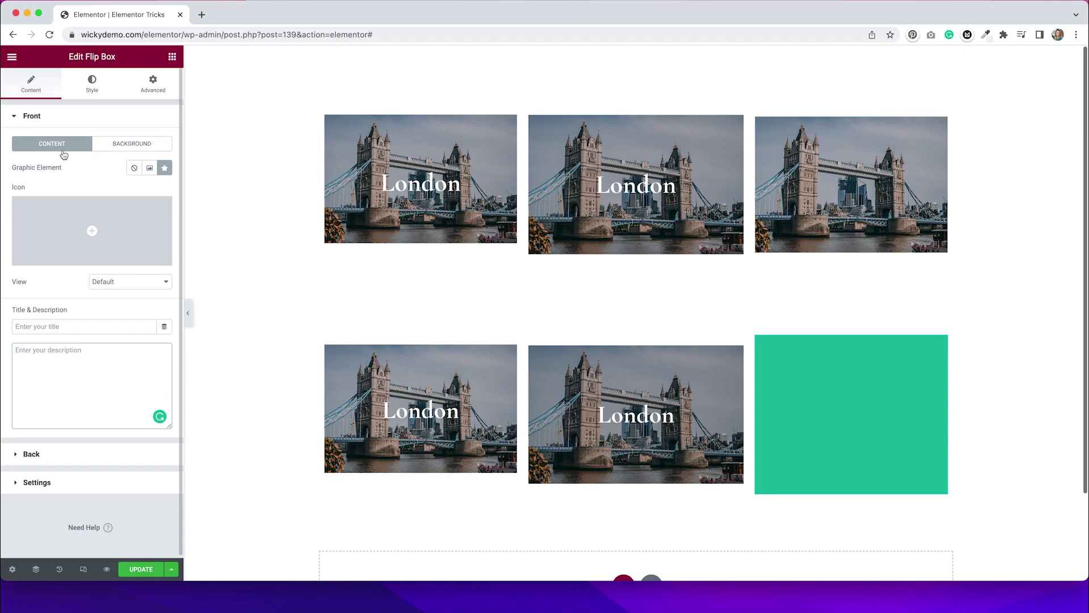
# Give the flip box front a classic background using the Tower Bridge image
pyautogui.click(109, 144)
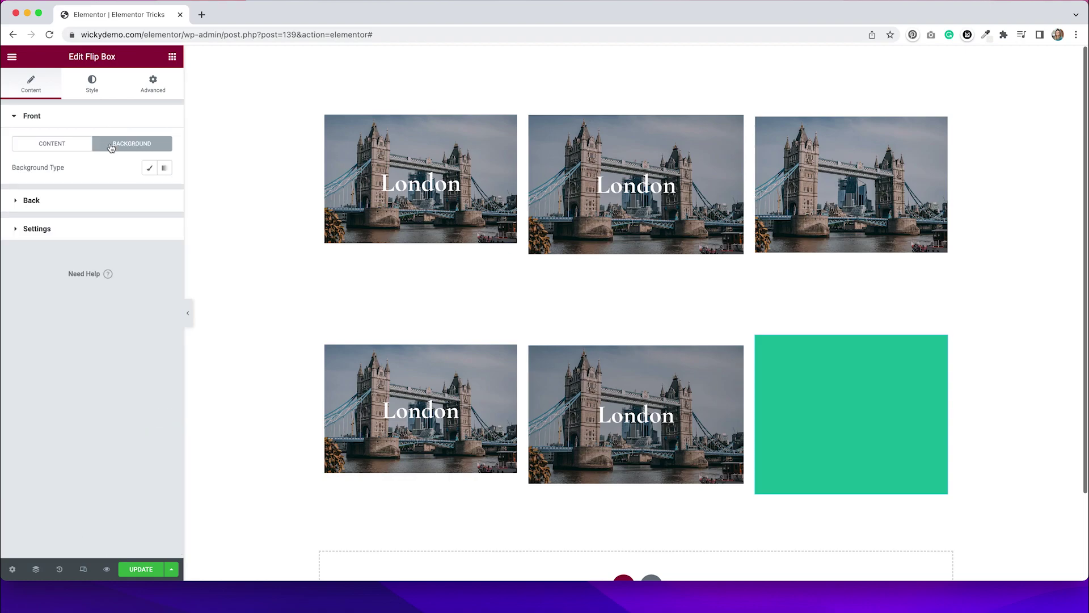
pyautogui.click(149, 168)
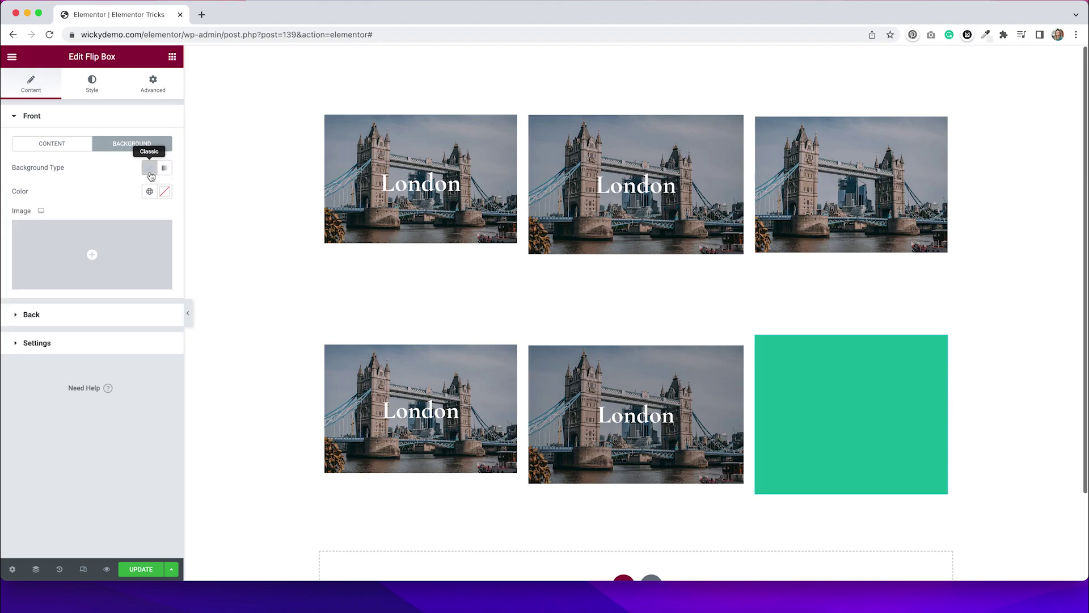
pyautogui.click(143, 226)
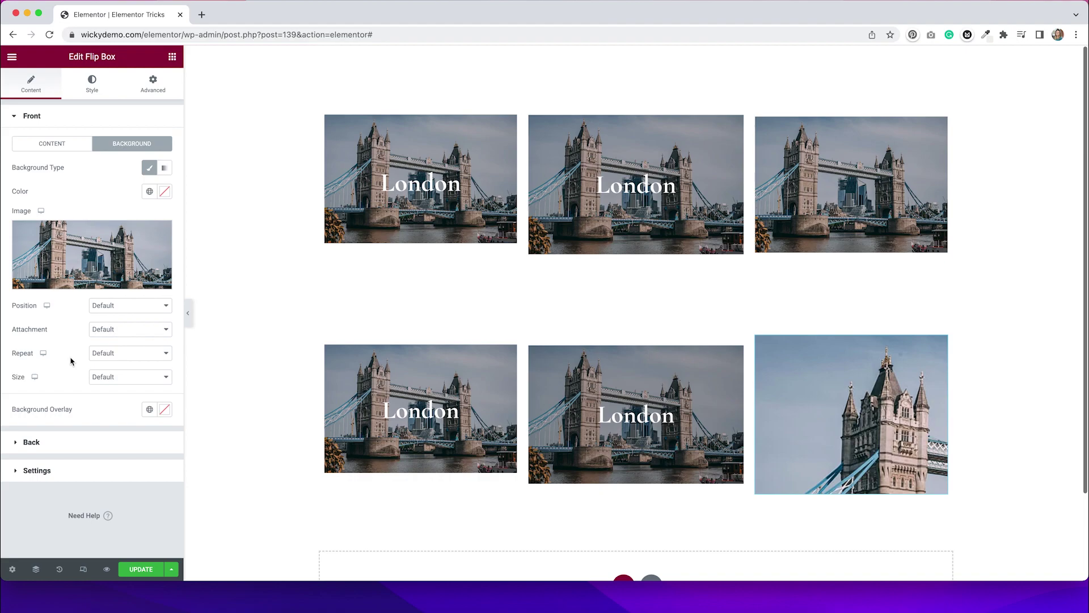
# Set the front image to Center Center position, No-repeat and Cover size
pyautogui.click(113, 308)
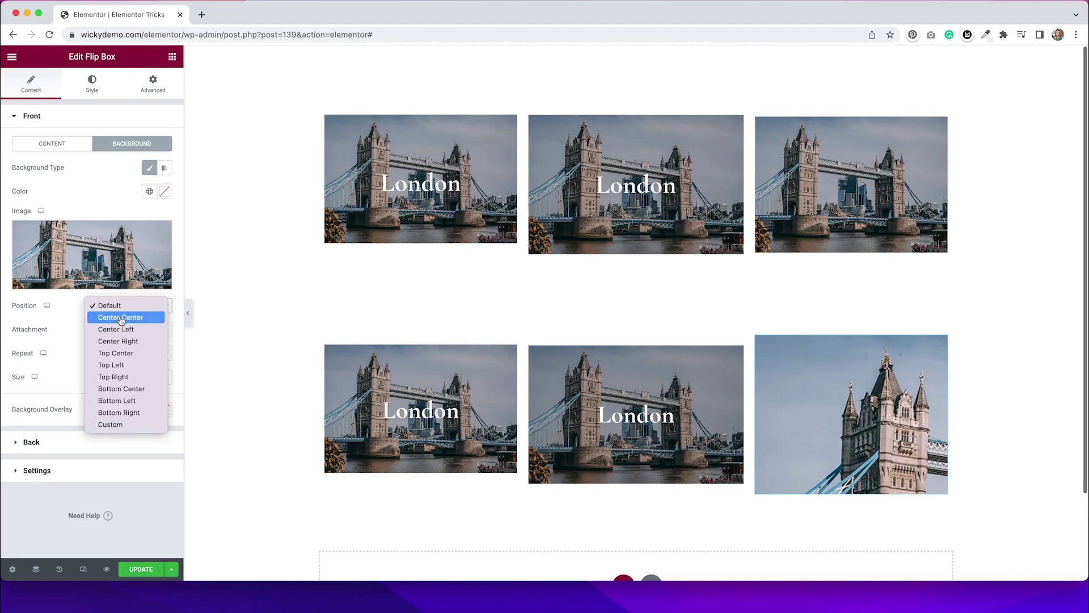
pyautogui.click(121, 317)
pyautogui.click(113, 353)
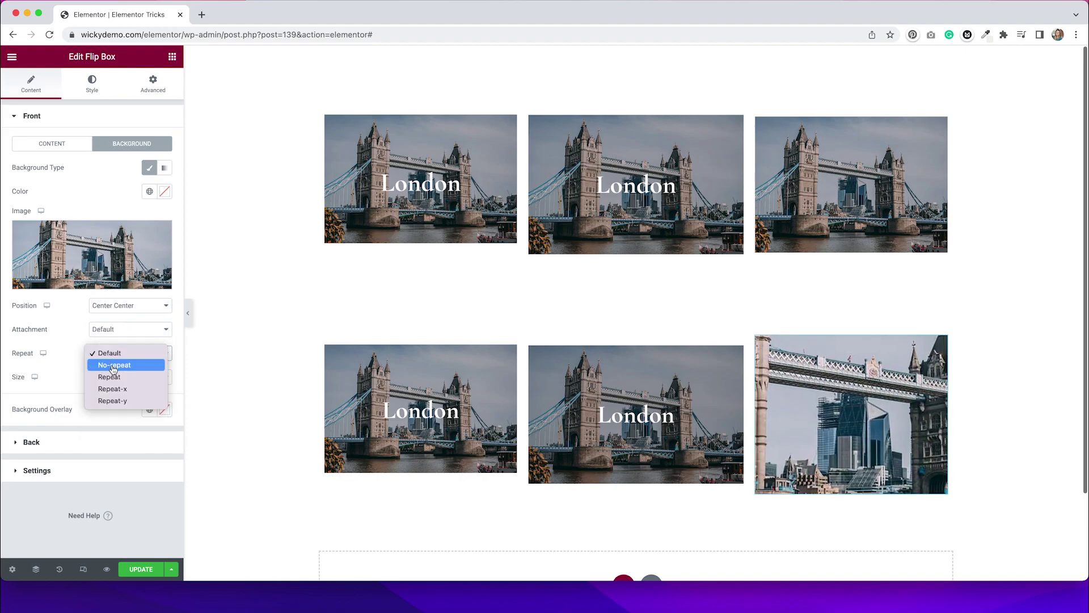
pyautogui.click(113, 365)
pyautogui.click(114, 376)
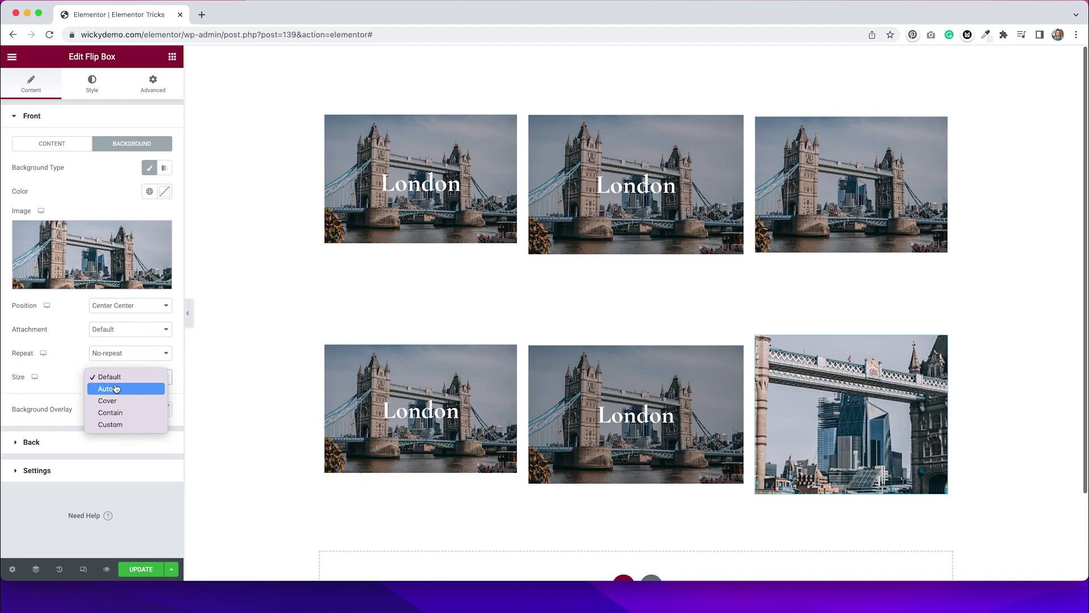
pyautogui.click(119, 401)
pyautogui.click(79, 144)
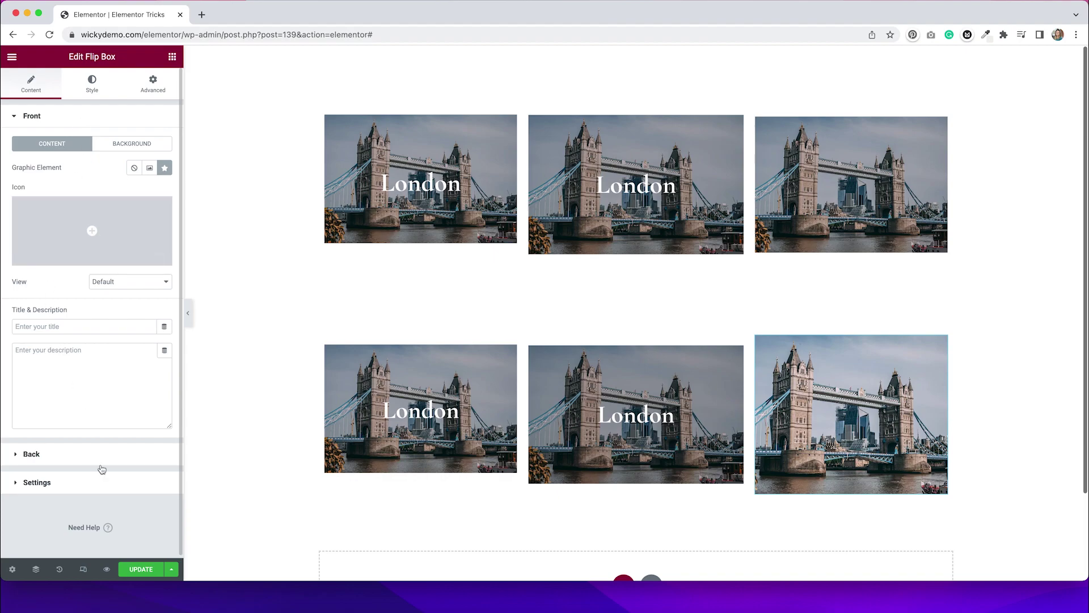
# Replace the back side's title with 'London'
pyautogui.click(67, 458)
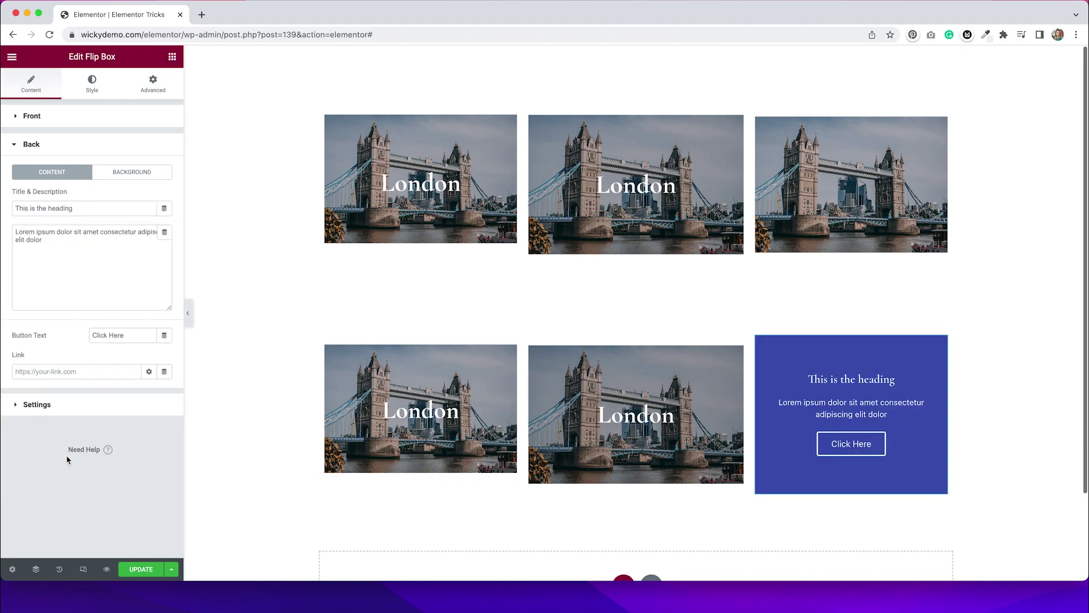
pyautogui.click(95, 208)
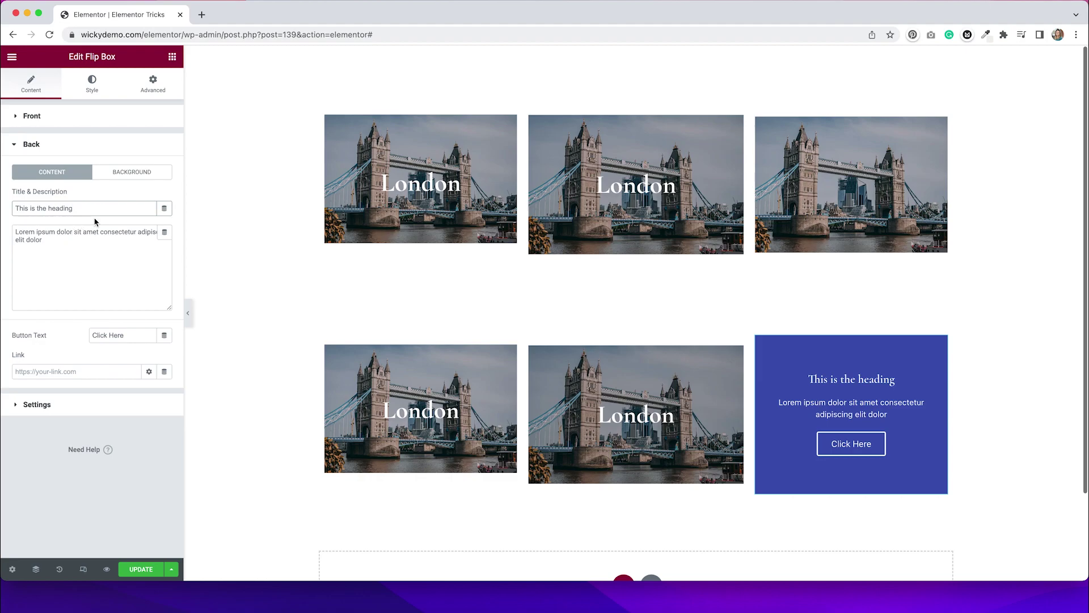
pyautogui.moveTo(73, 209); pyautogui.dragTo(3, 209)
pyautogui.write('London')
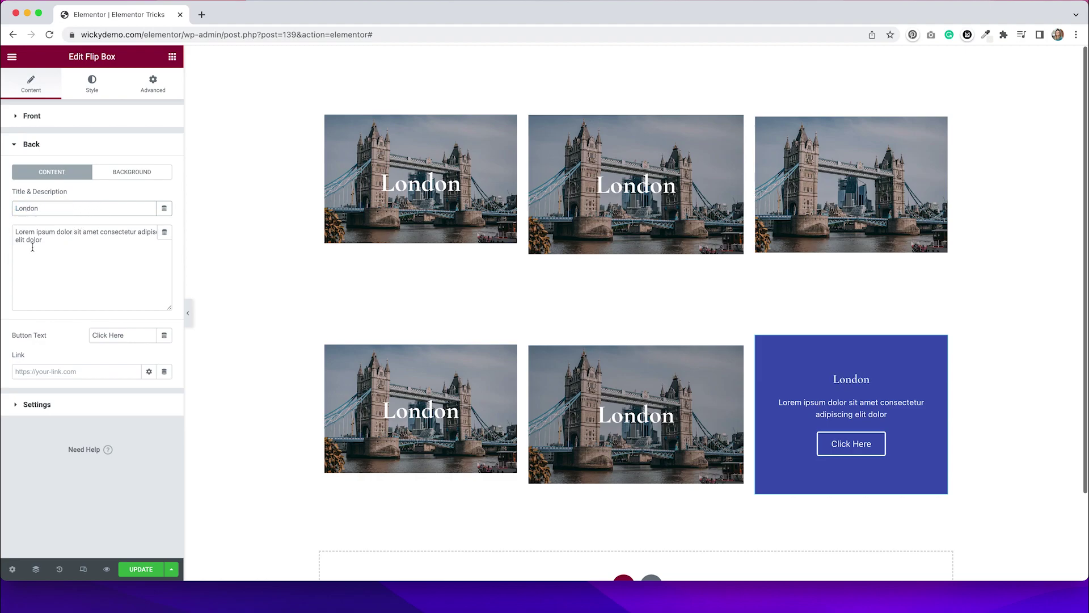
# Delete the back description and clear the 'Click Here' button text
pyautogui.moveTo(45, 241); pyautogui.dragTo(1, 227)
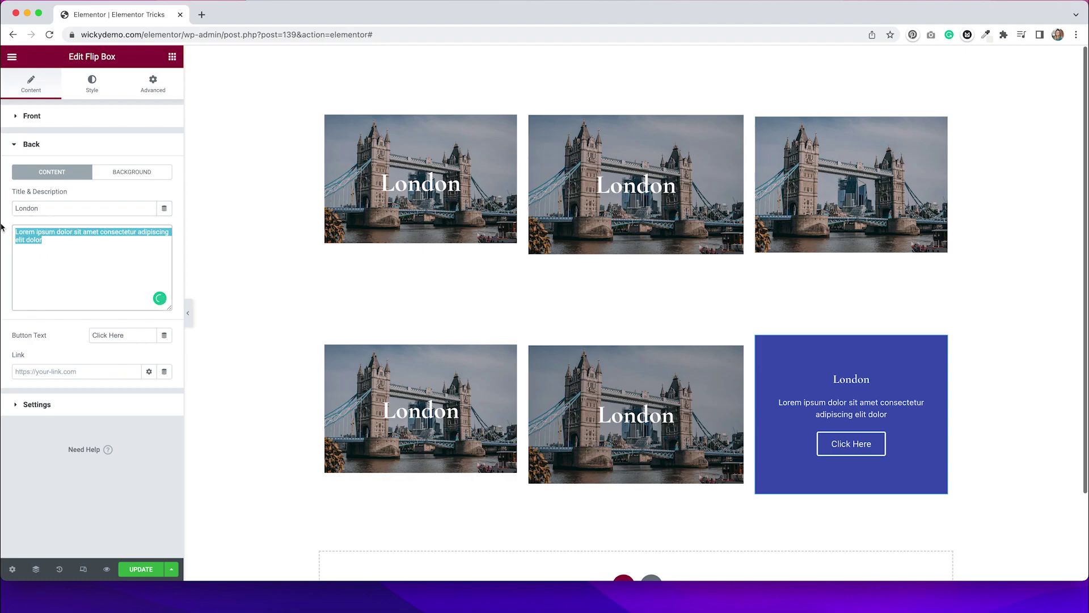
pyautogui.press('BackSpace')
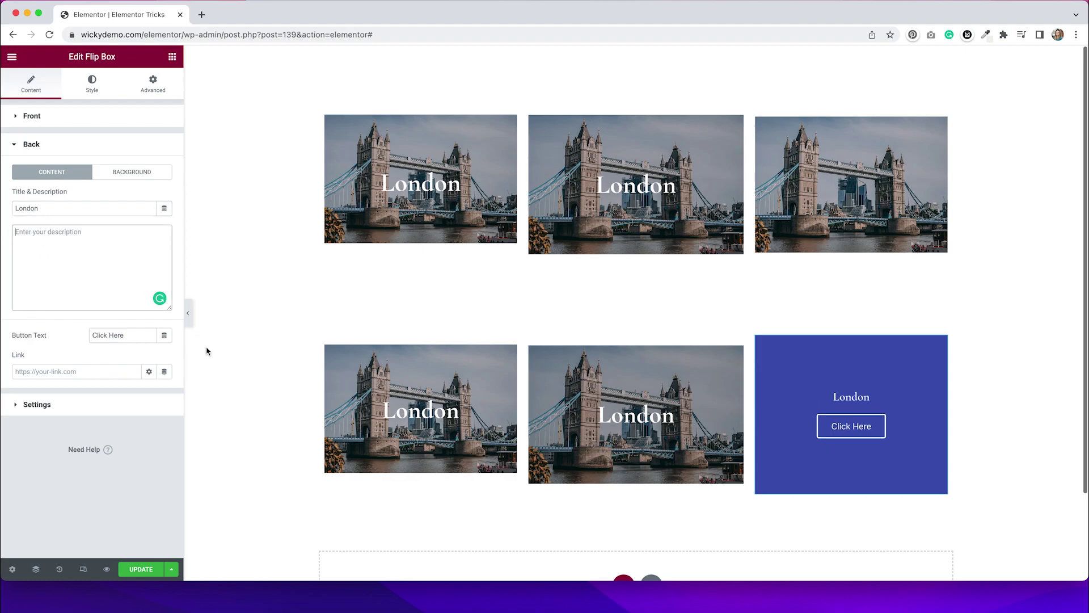
pyautogui.click(110, 335)
pyautogui.tripleClick(111, 335)
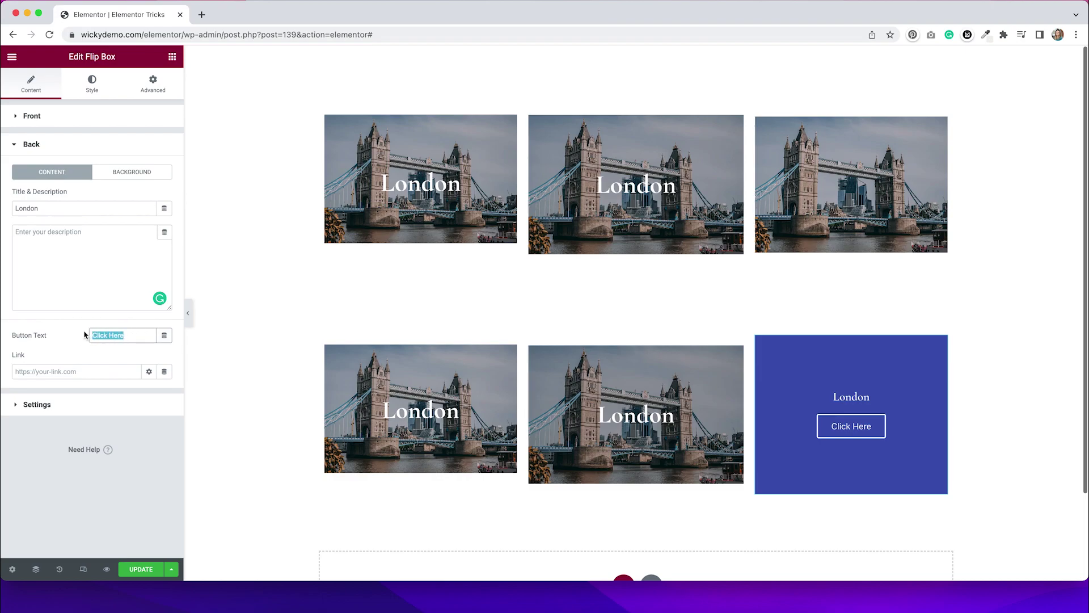
pyautogui.press('BackSpace')
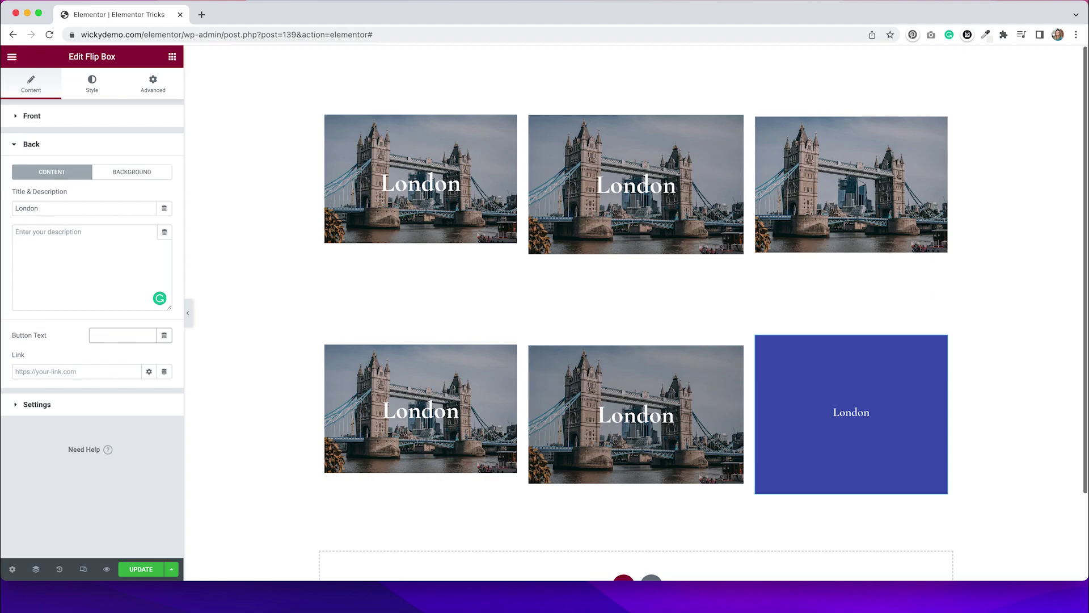
pyautogui.moveTo(826, 185)
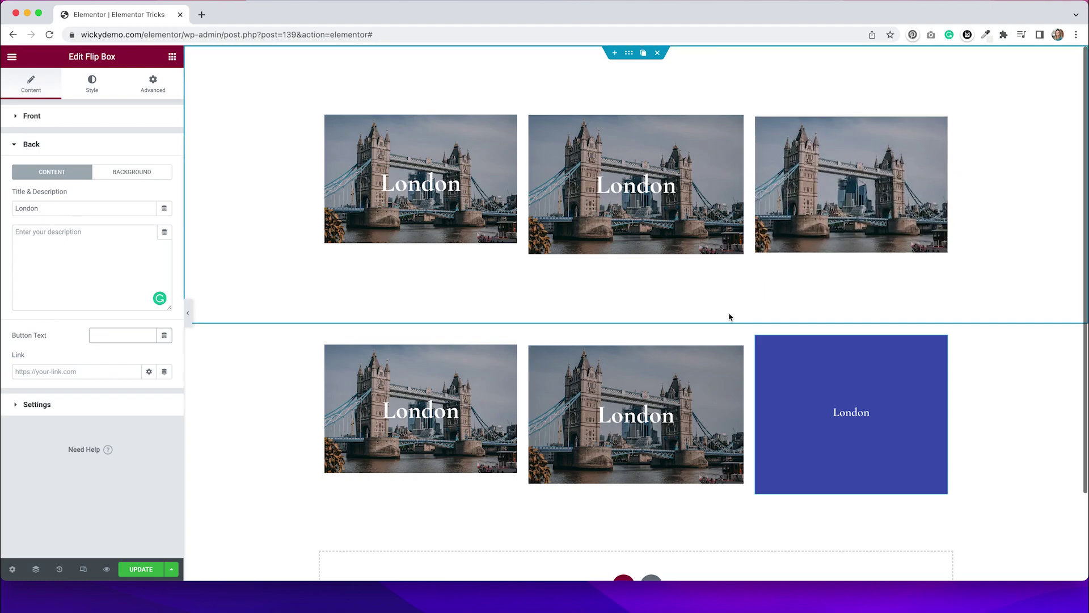
# Give the back a classic Tower Bridge image background at Center Center with No-repeat
pyautogui.click(134, 177)
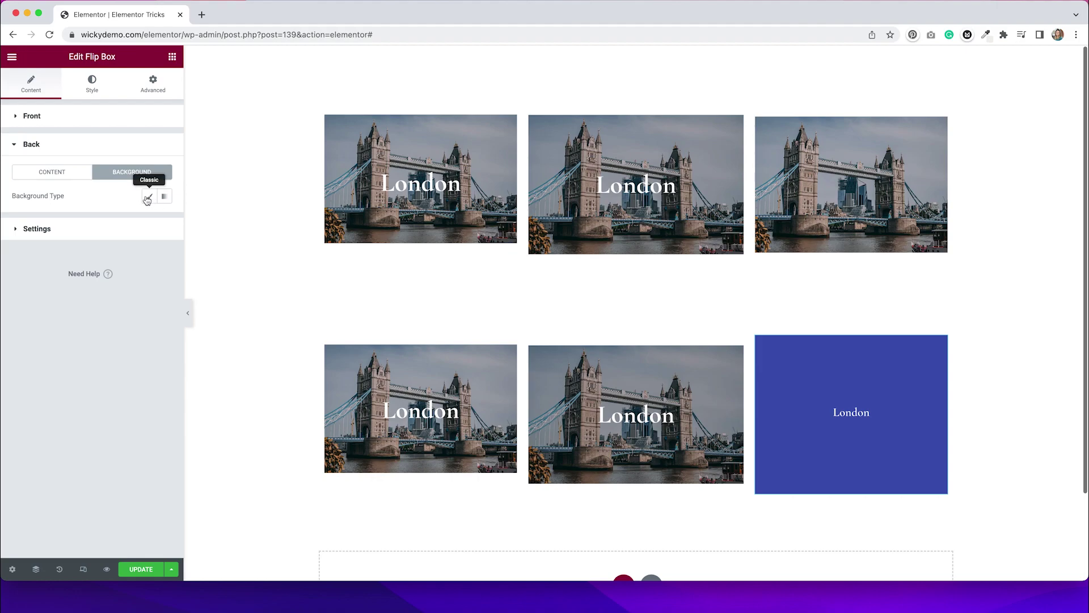
pyautogui.click(149, 196)
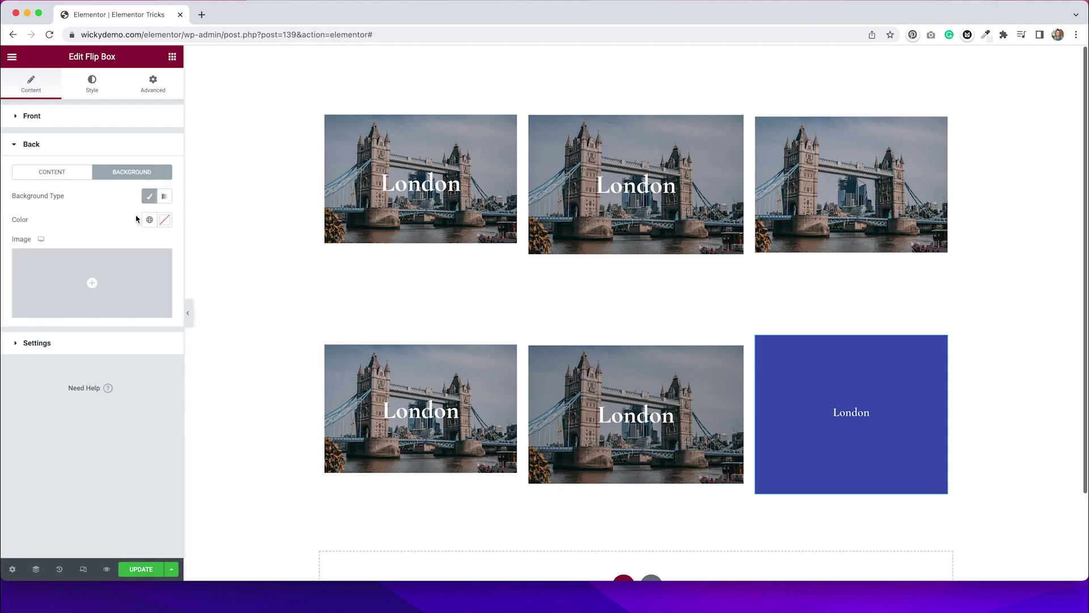
pyautogui.click(127, 264)
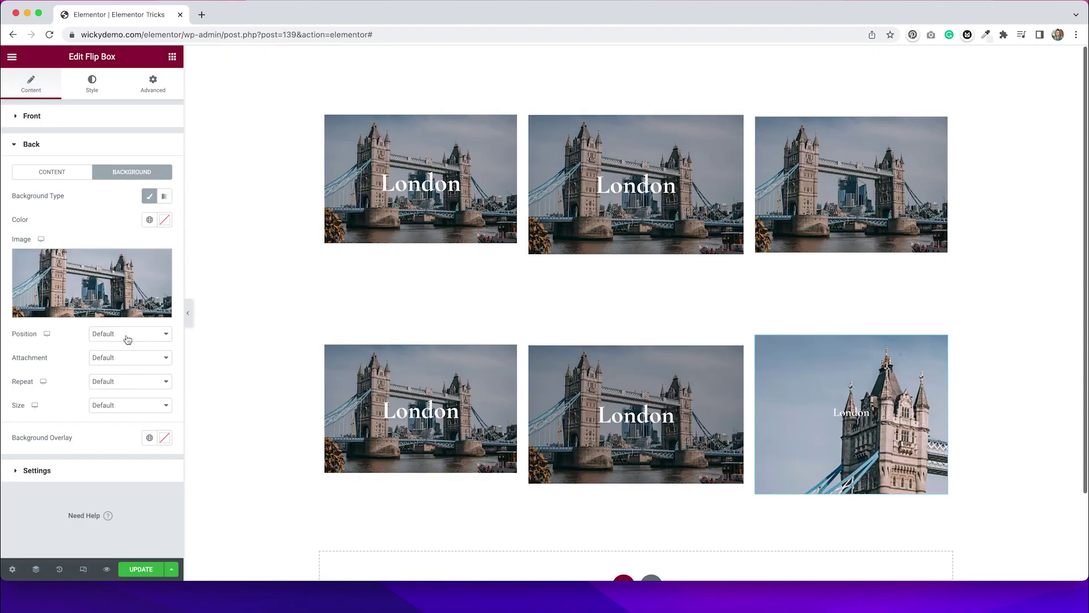
pyautogui.click(128, 339)
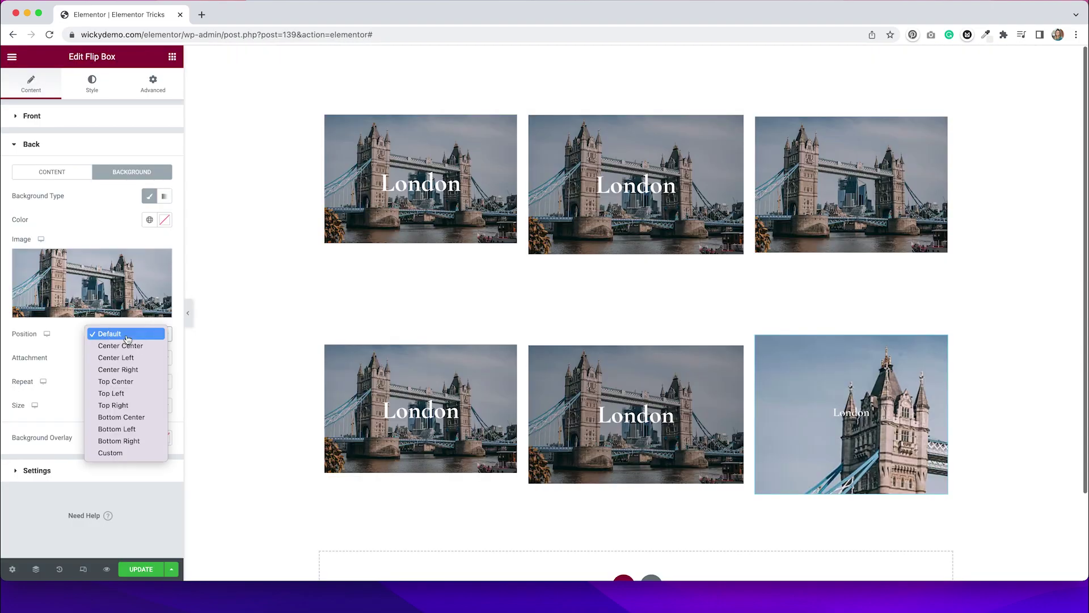
pyautogui.click(124, 345)
pyautogui.click(126, 379)
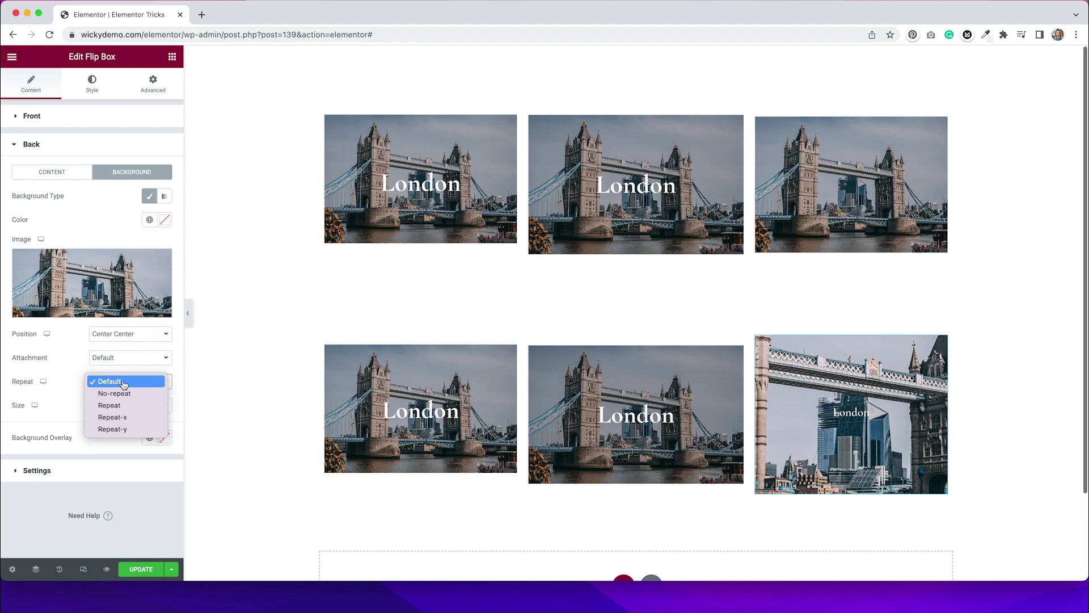
pyautogui.click(122, 391)
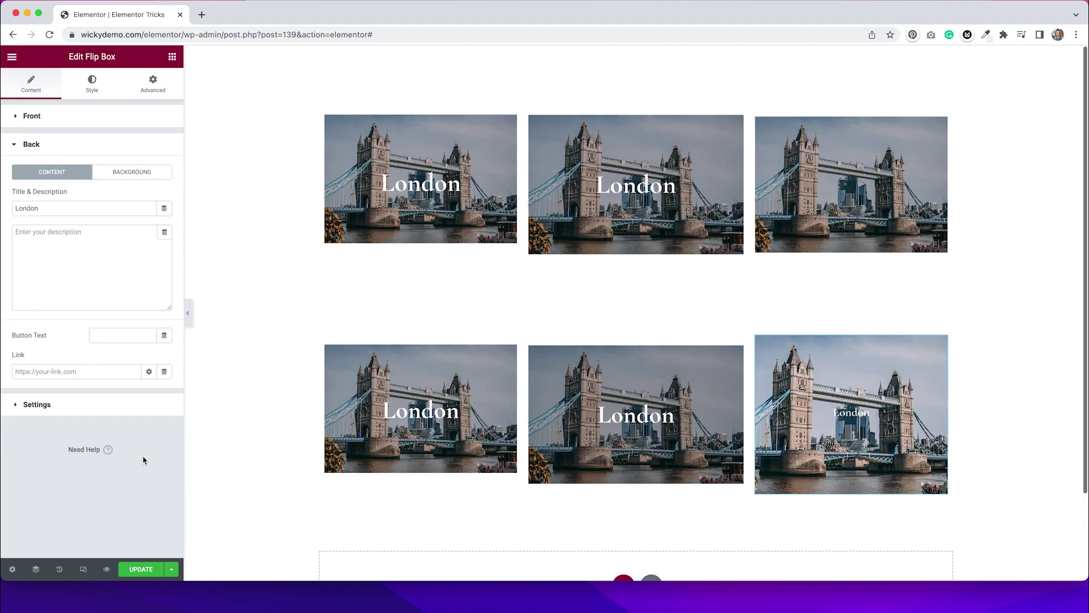
# Check the Style tab, then open the front side's Background settings under Content
pyautogui.click(91, 94)
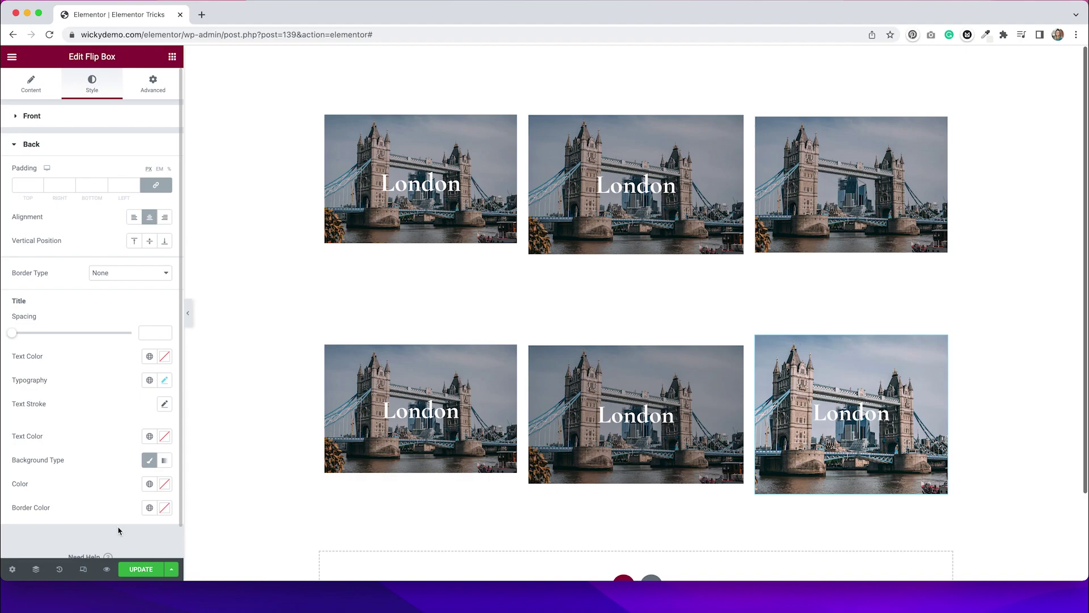
pyautogui.click(26, 92)
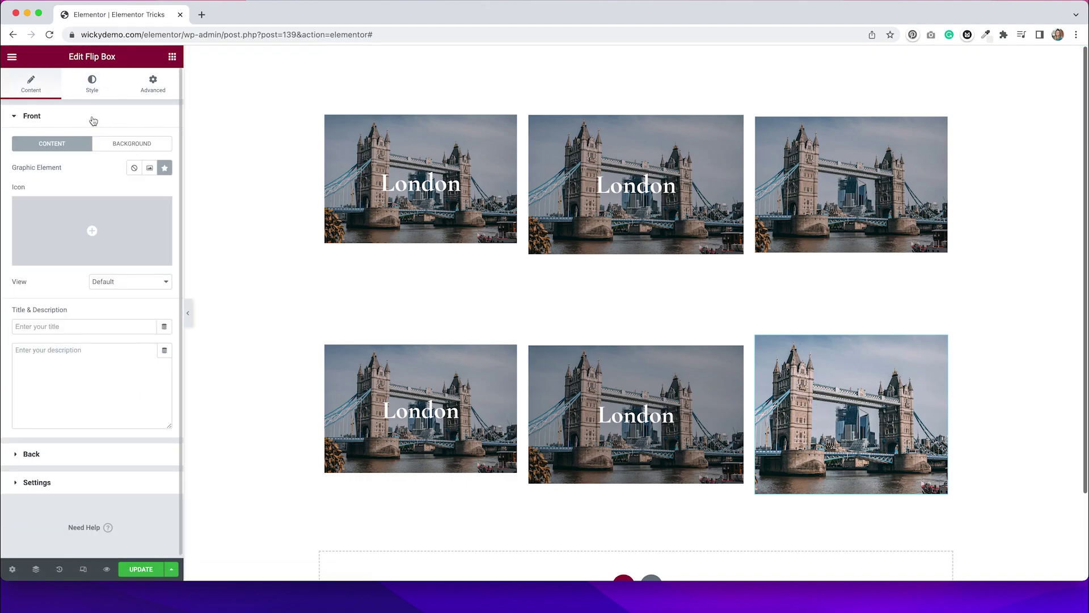
pyautogui.click(124, 147)
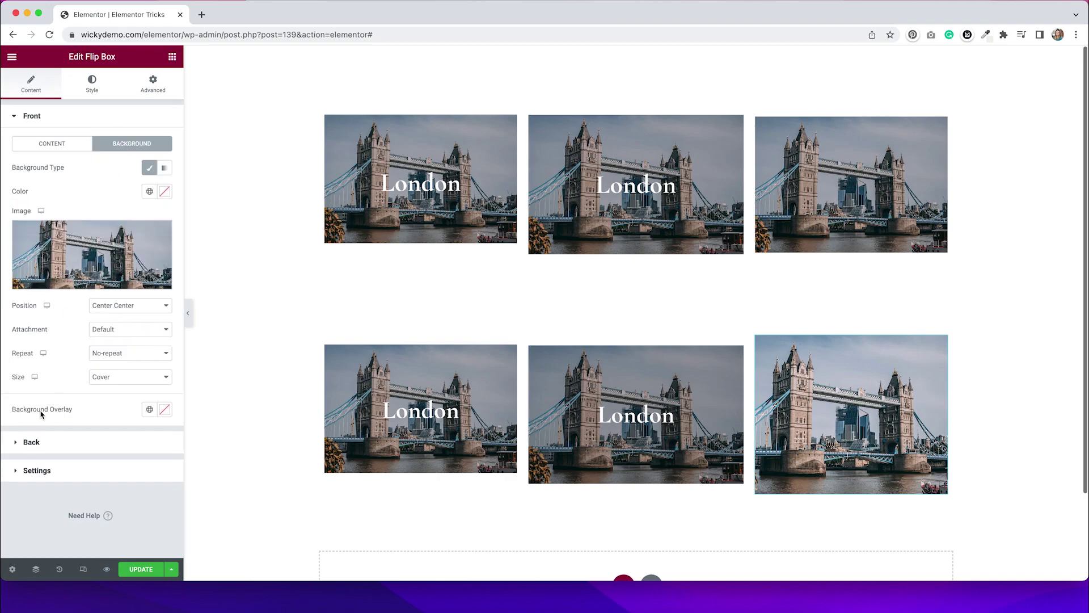
# Set the front background overlay colour to translucent black #00000033 and copy the value
pyautogui.click(165, 410)
pyautogui.moveTo(130, 329); pyautogui.dragTo(61, 373)
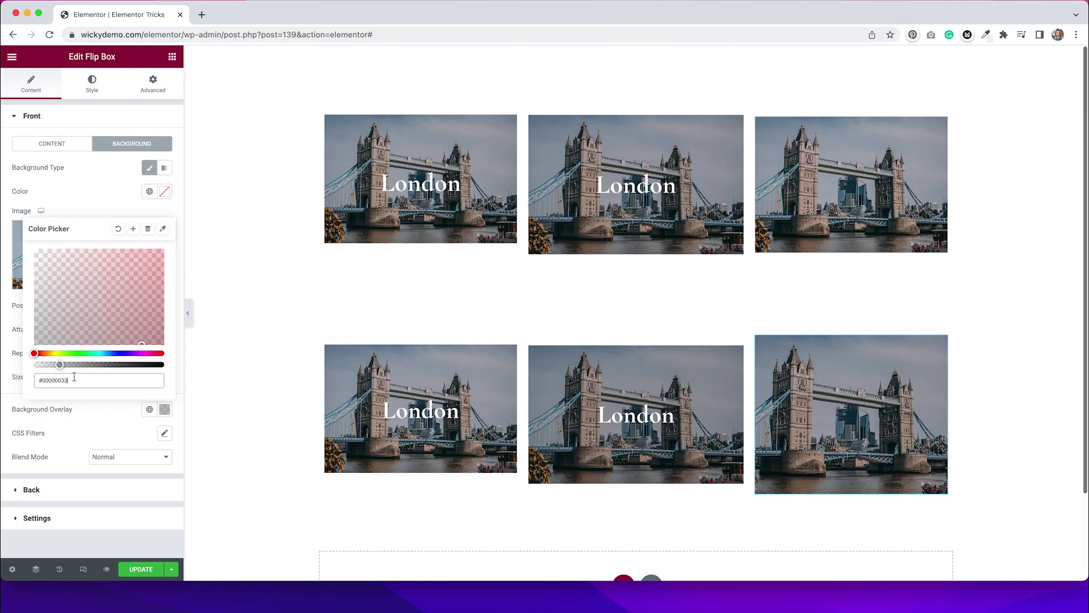
pyautogui.click(72, 382)
pyautogui.moveTo(72, 382); pyautogui.dragTo(29, 383)
pyautogui.hotkey('ctrl', 'c')
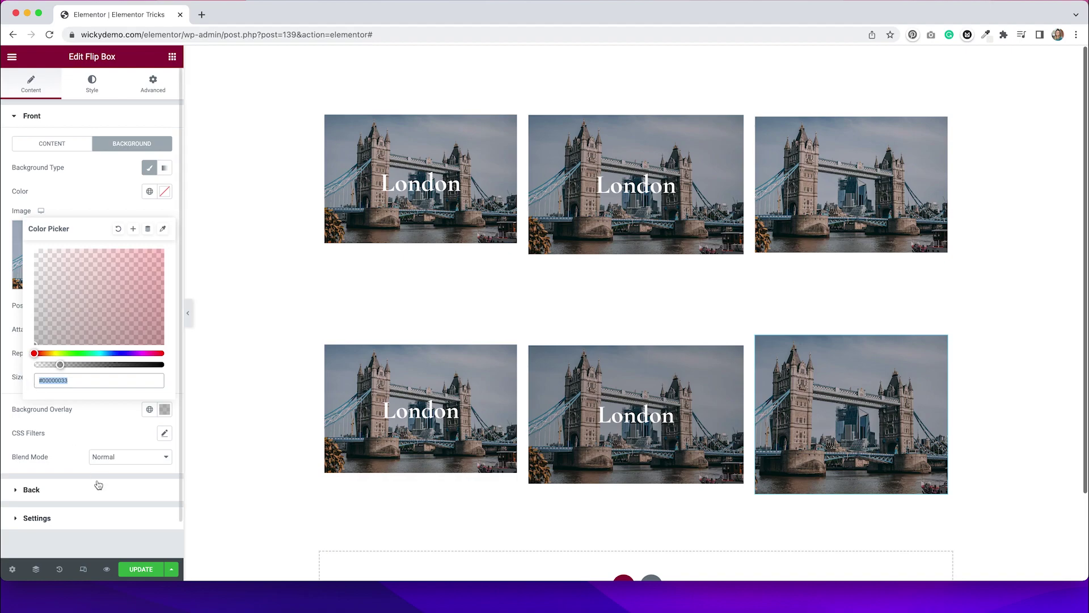
pyautogui.press('Escape')
# Paste #00000033 as the back side's background overlay colour, then return to Front
pyautogui.click(92, 493)
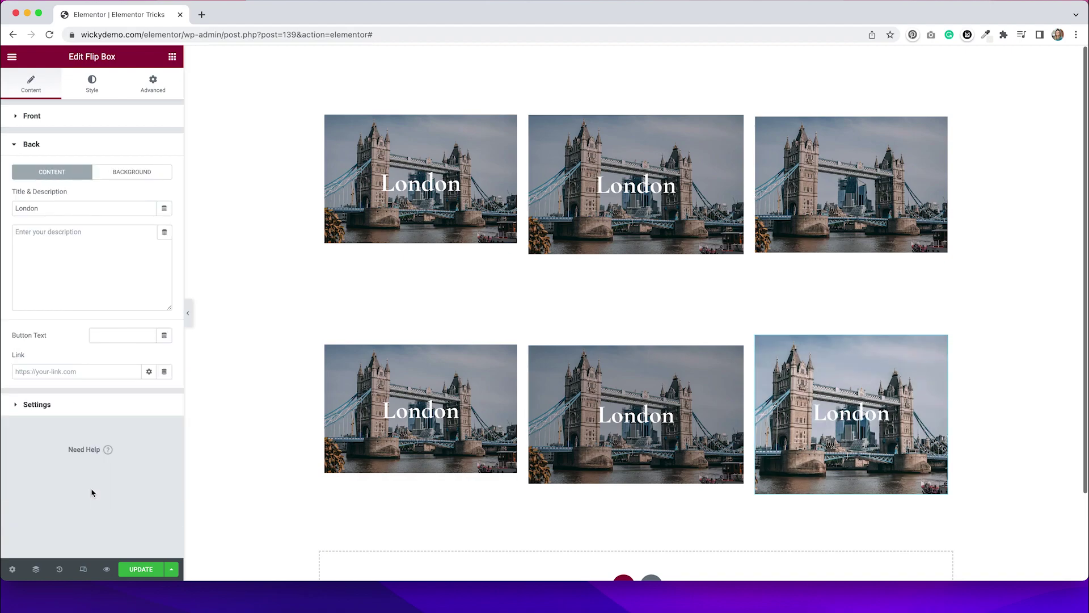
pyautogui.click(133, 172)
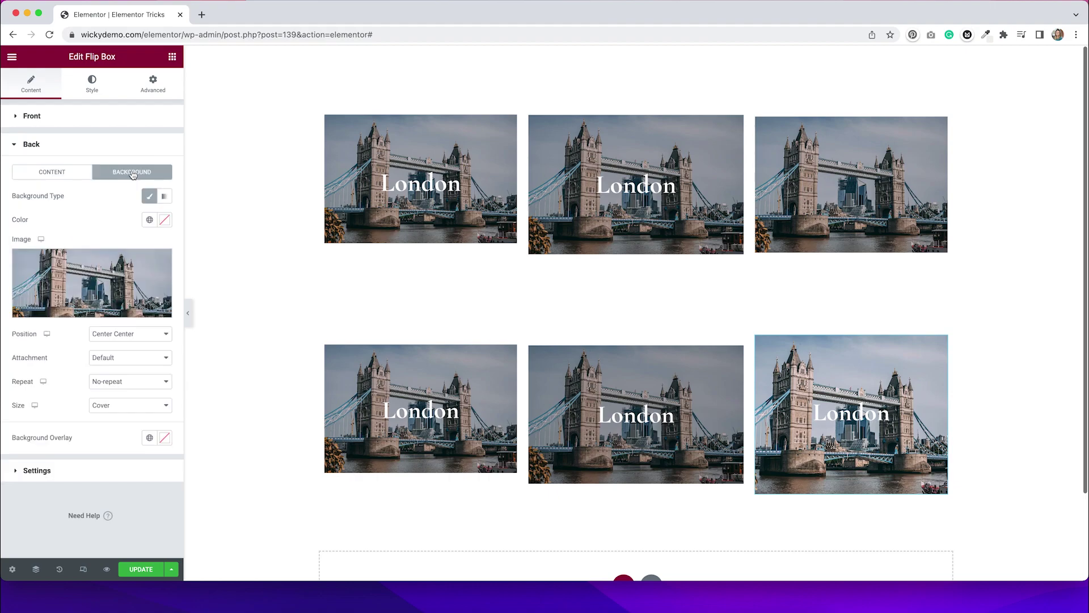
pyautogui.click(165, 439)
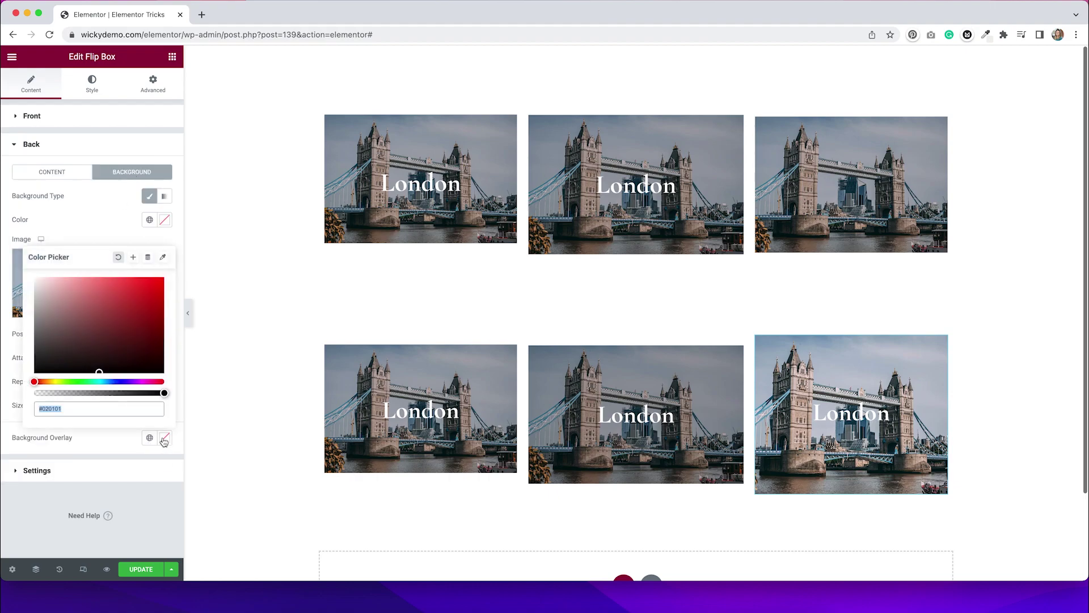
pyautogui.hotkey('ctrl', 'v')
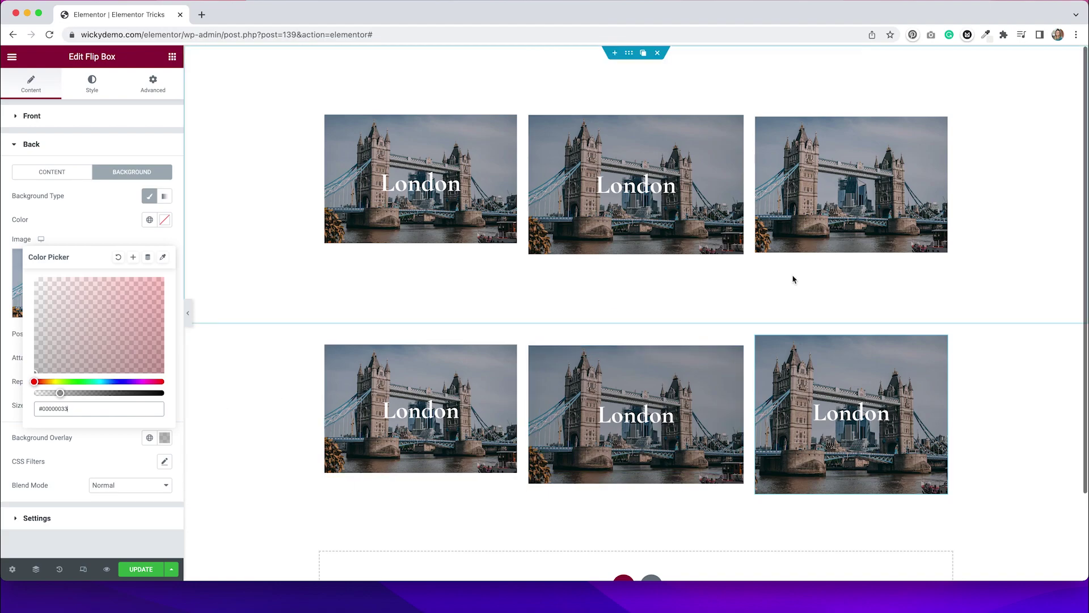
pyautogui.click(164, 121)
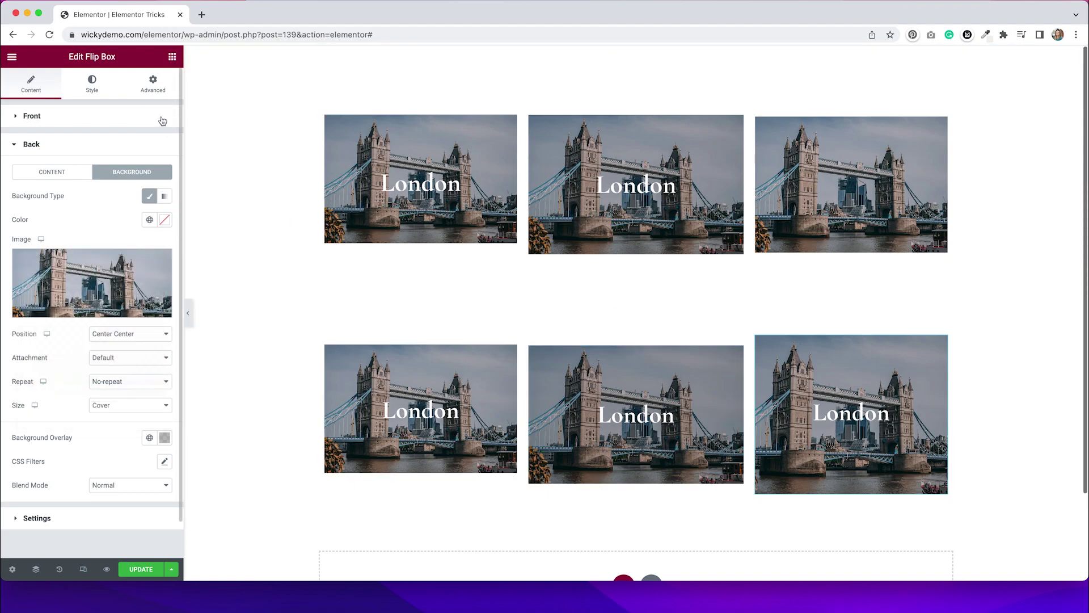